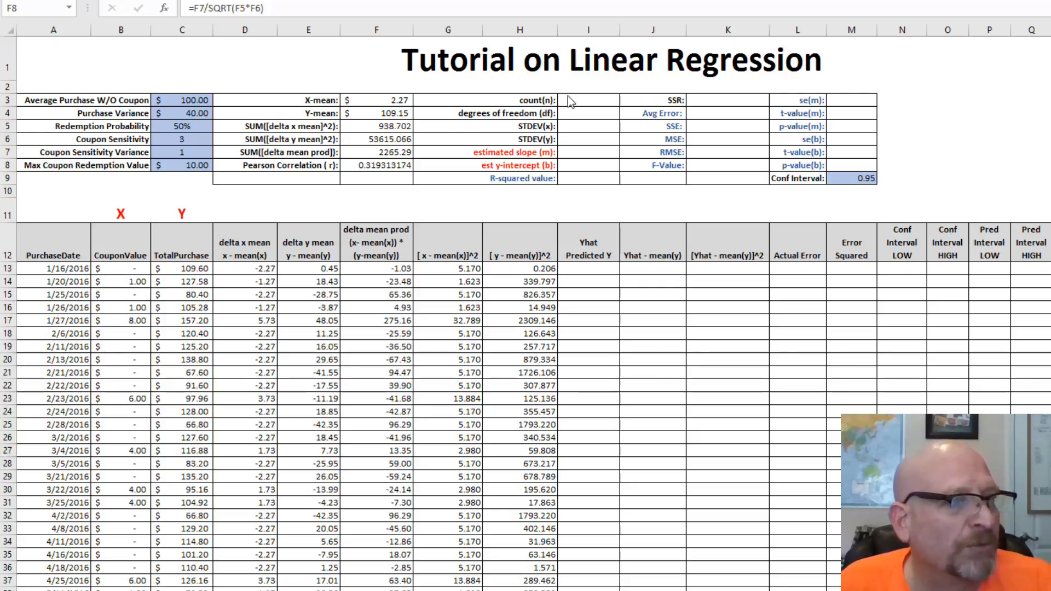
# Step: Review the count(n) formula over A13:A96 in I3 and set the cell's hidden text to a black font
pyautogui.click(548, 100)
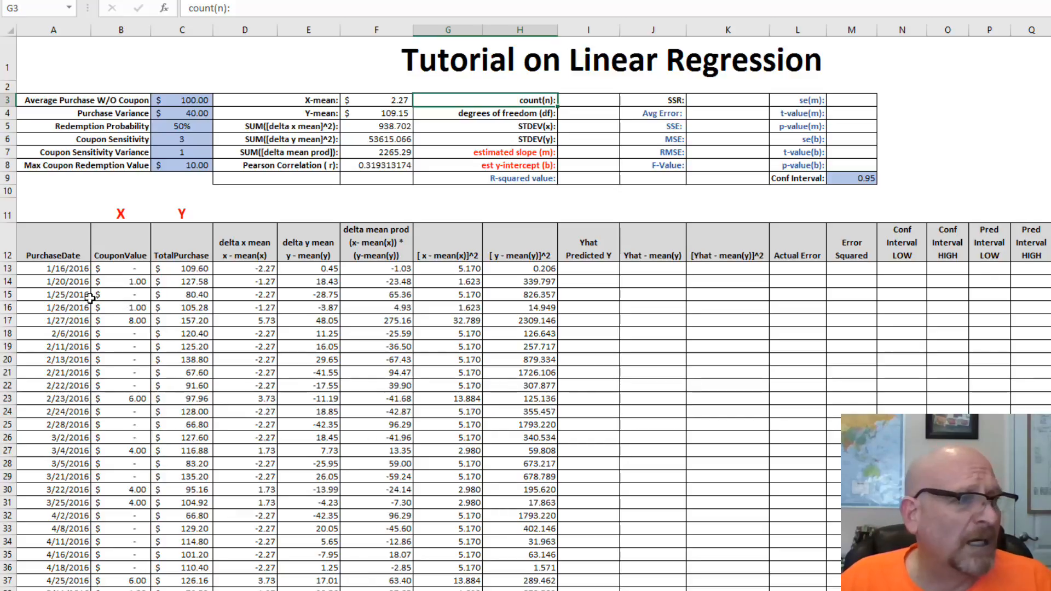
pyautogui.click(578, 101)
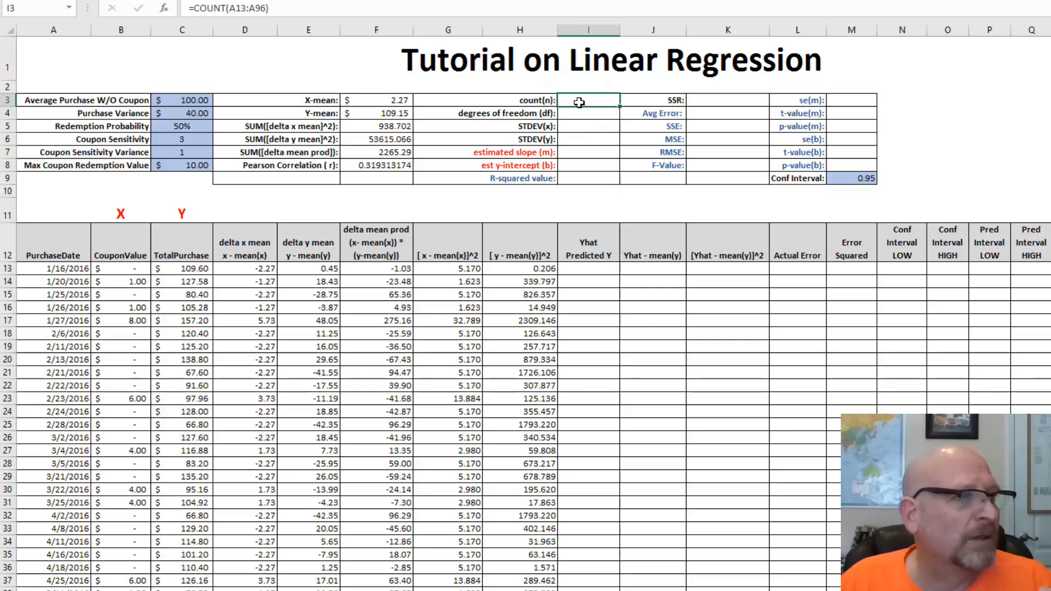
pyautogui.click(272, 8)
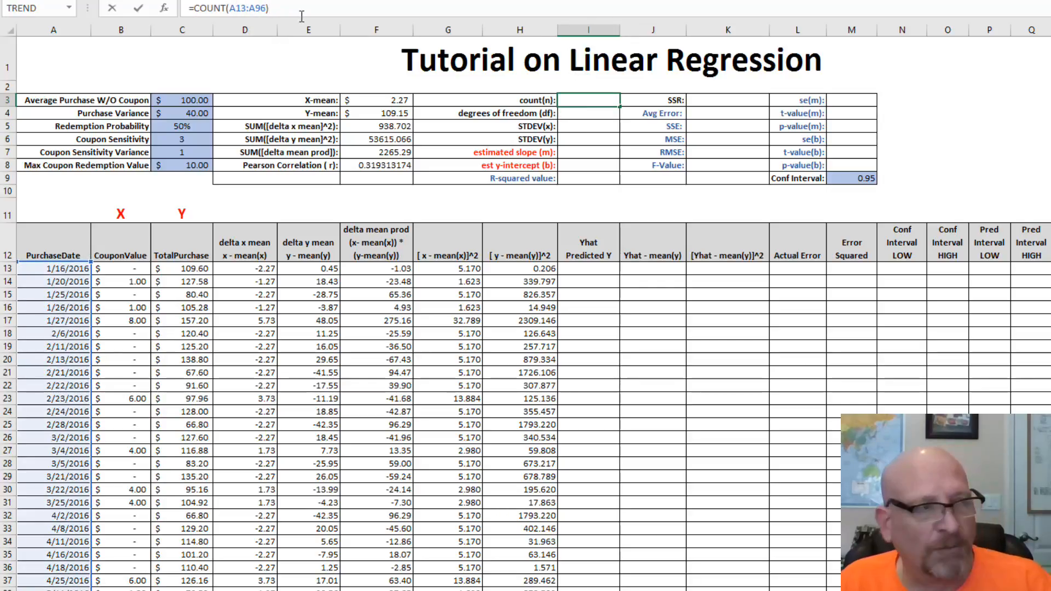
pyautogui.press('Tab')
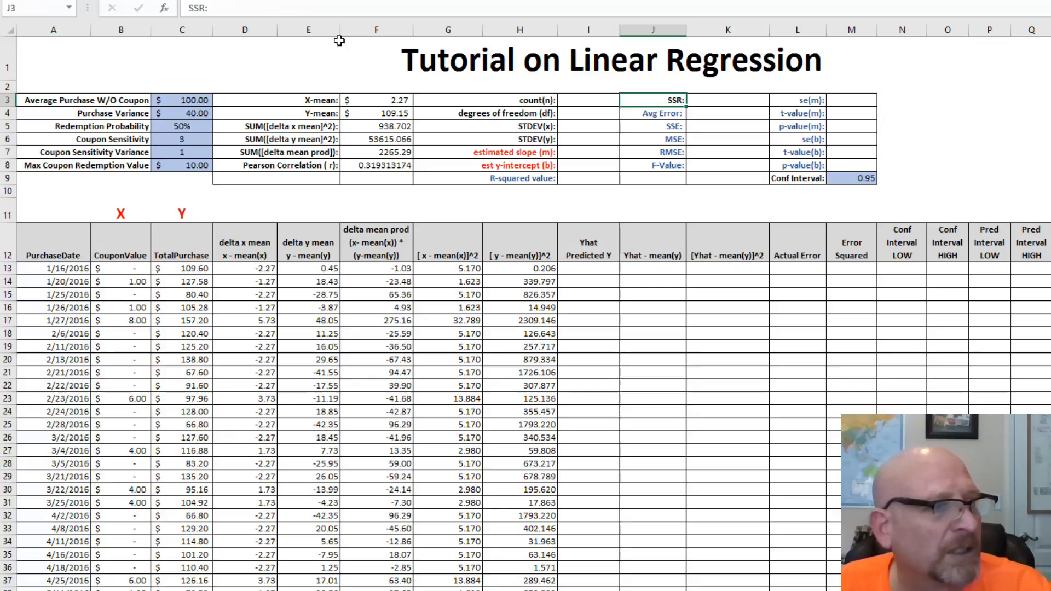
pyautogui.click(580, 102)
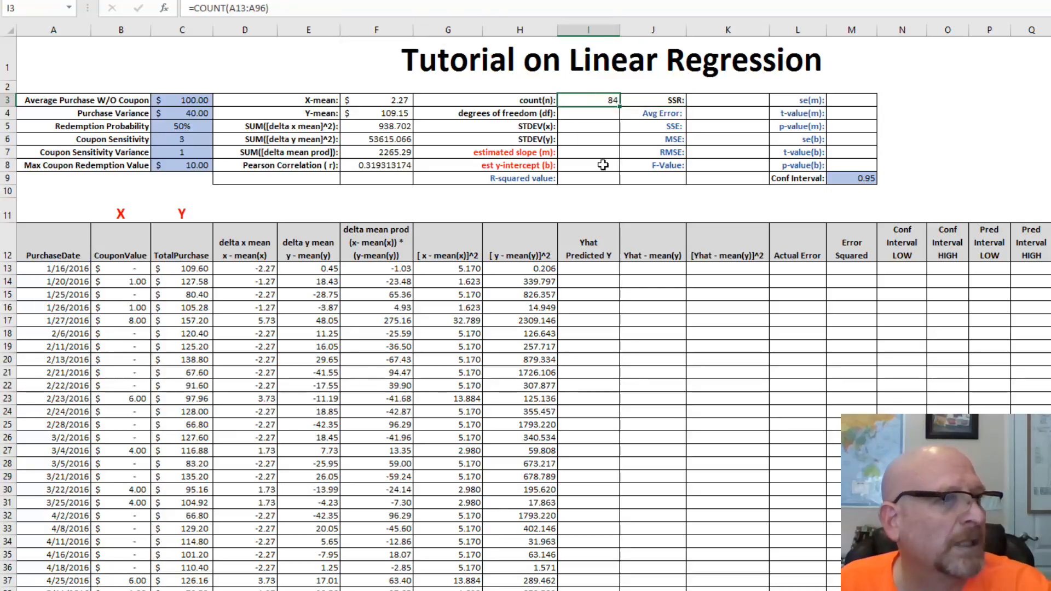
# Step: Examine the degrees of freedom cell and the two variables it relates to: TotalPurchase (Y) and CouponValue (X)
pyautogui.click(578, 115)
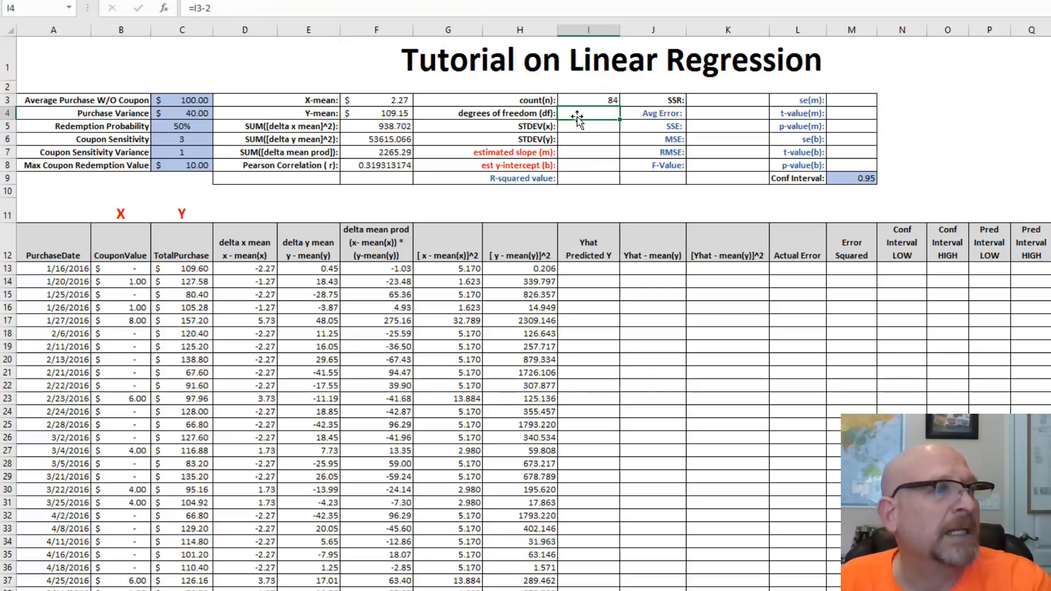
pyautogui.click(487, 117)
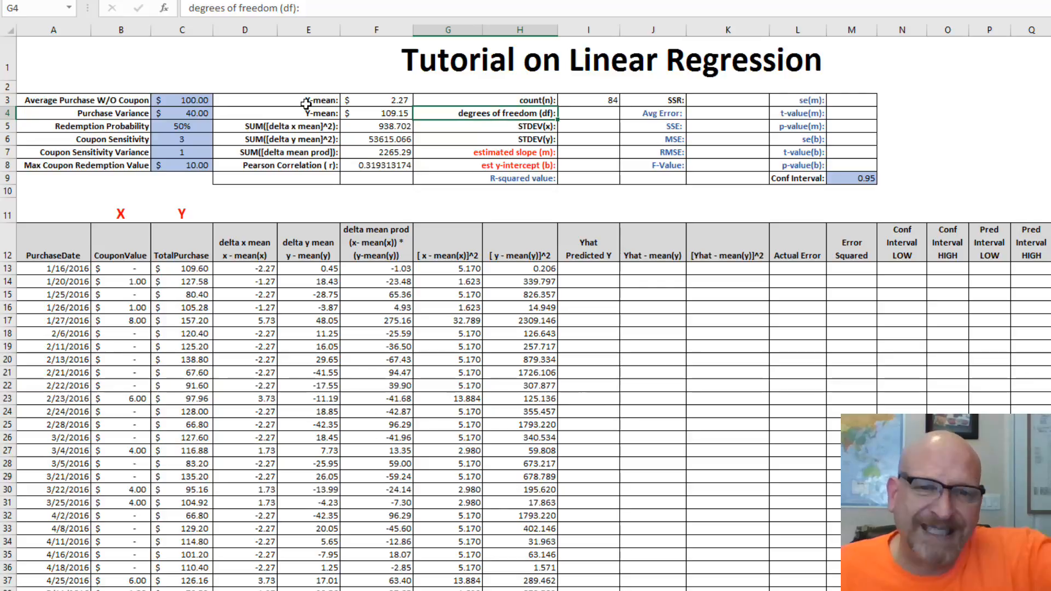
pyautogui.click(169, 211)
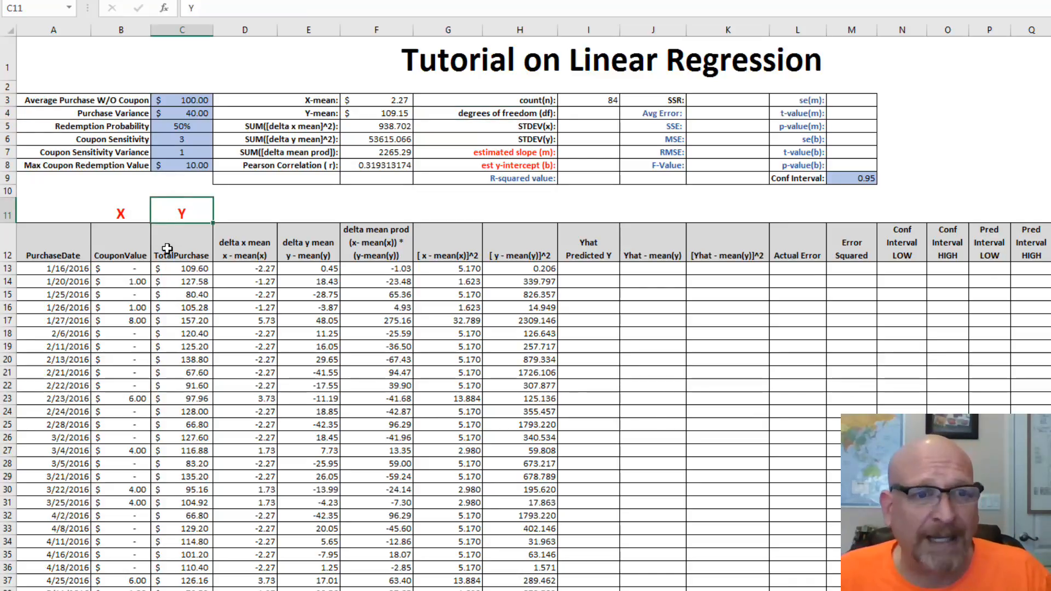
pyautogui.moveTo(176, 268); pyautogui.dragTo(174, 335)
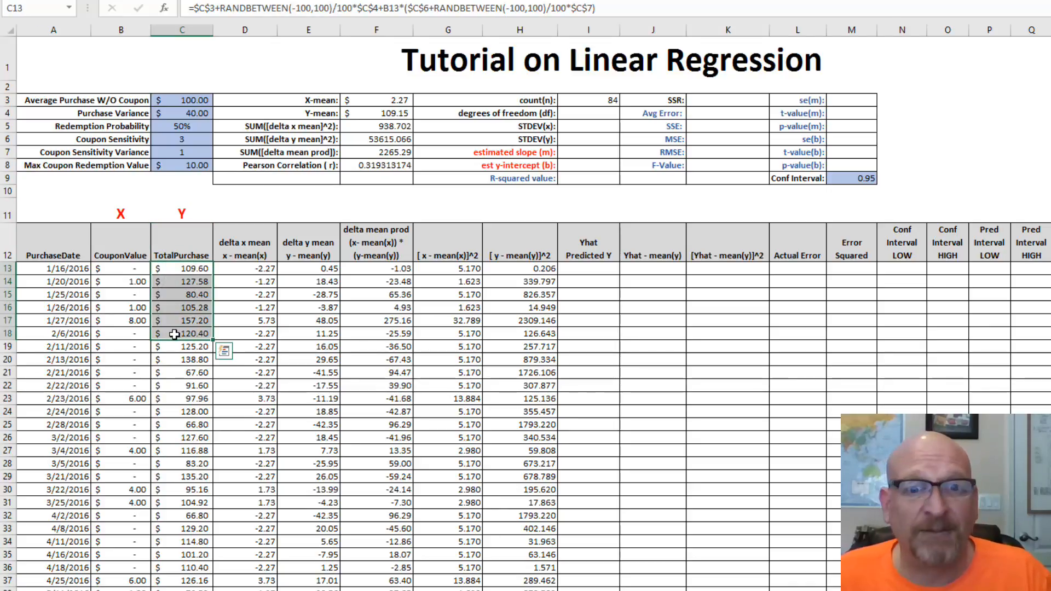
pyautogui.click(110, 213)
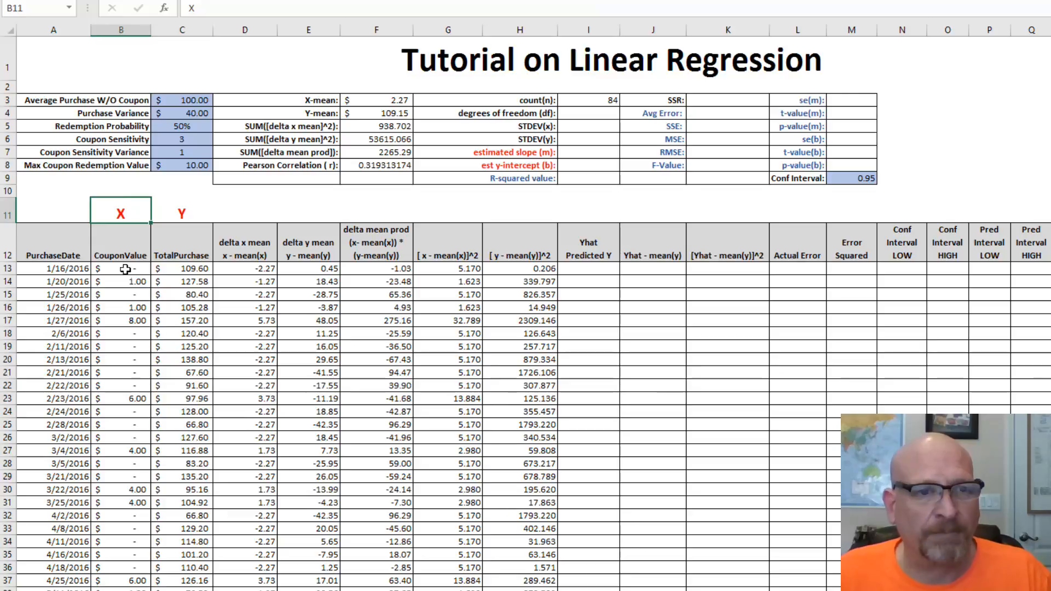
pyautogui.click(125, 270)
pyautogui.moveTo(125, 269); pyautogui.dragTo(128, 336)
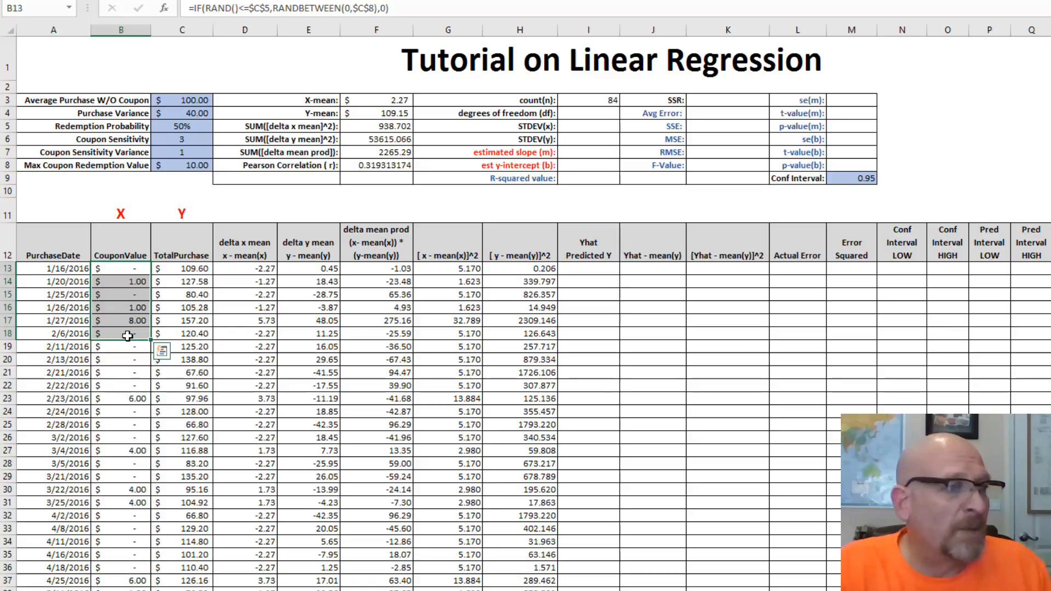
pyautogui.click(194, 269)
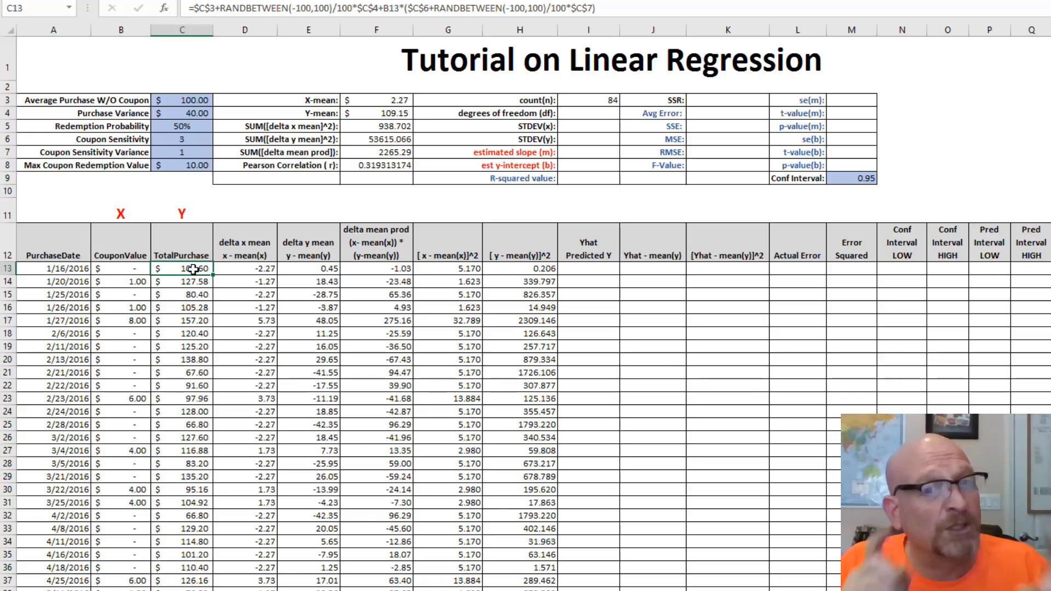
pyautogui.click(138, 269)
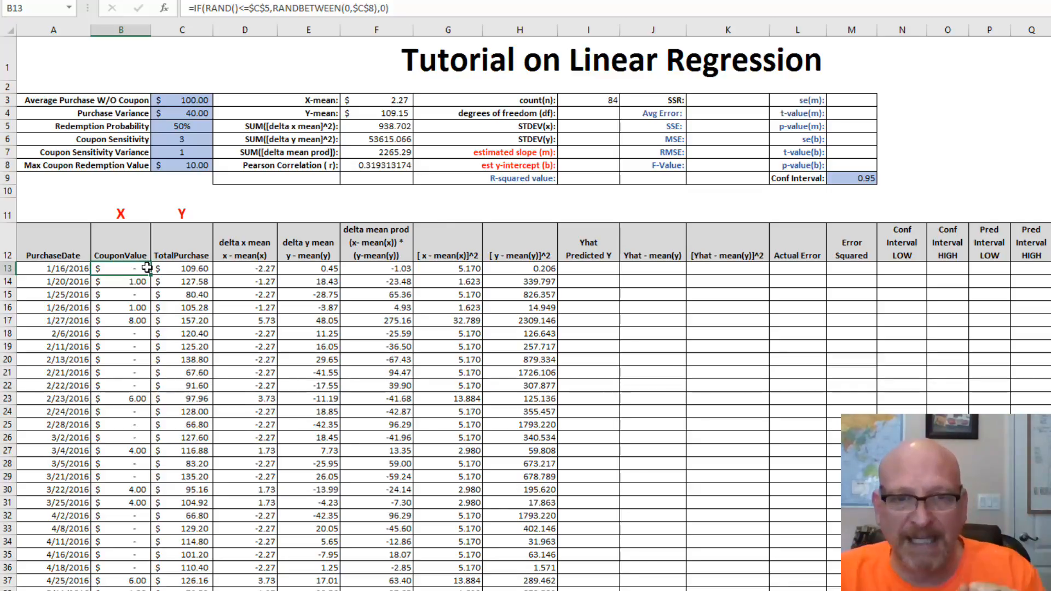
# Step: Check the count reference in the degrees of freedom formula in I4 and set the cell's hidden text to black
pyautogui.click(592, 112)
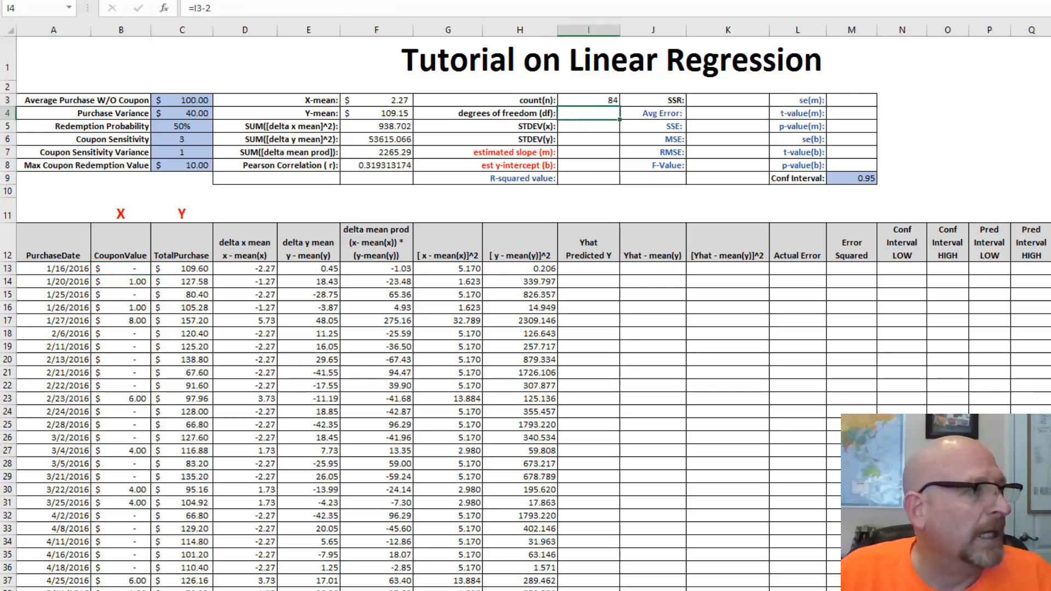
pyautogui.click(222, 8)
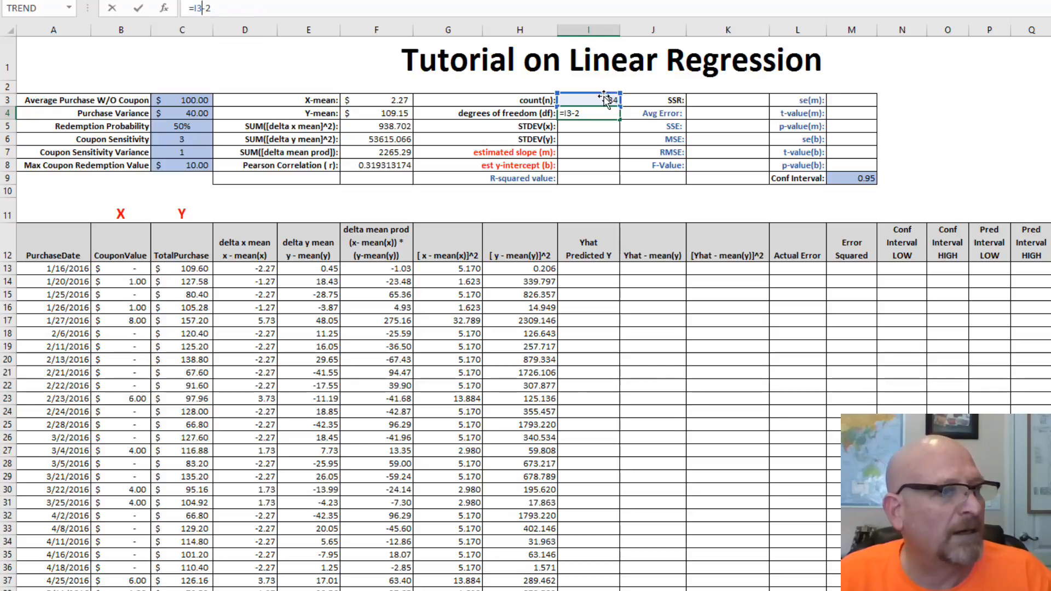
pyautogui.click(590, 131)
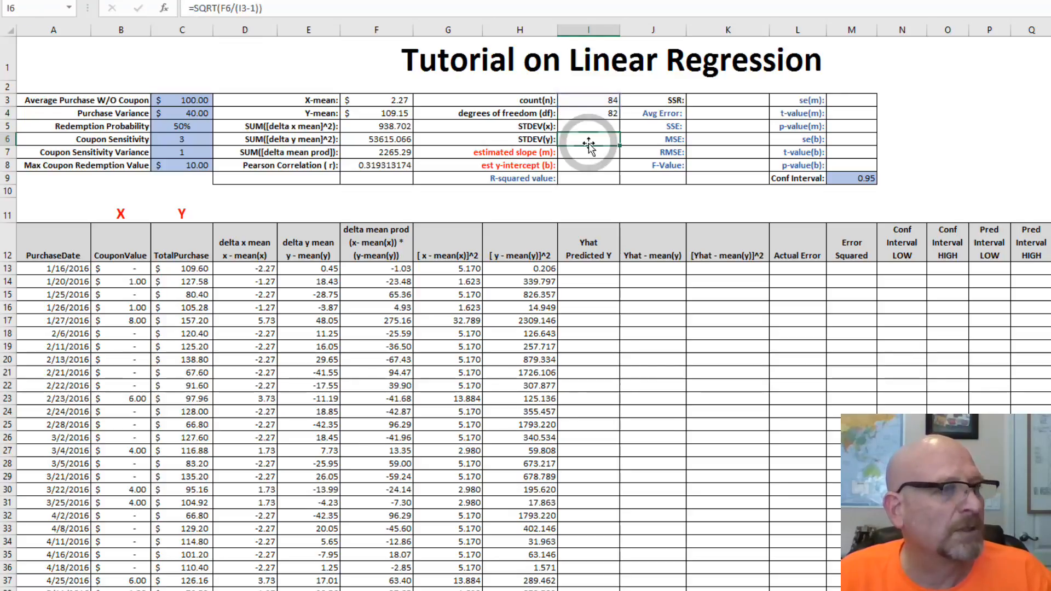
pyautogui.click(590, 110)
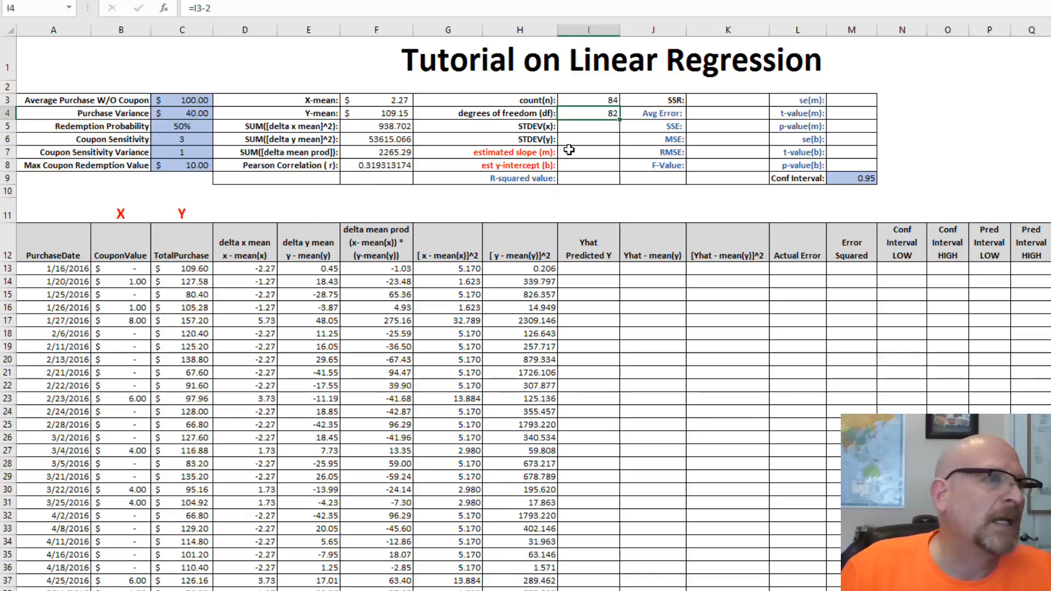
# Step: Inspect the STDEV(x) formula in I5, tracing its F5 reference and highlighting the I3-1 divisor
pyautogui.click(592, 125)
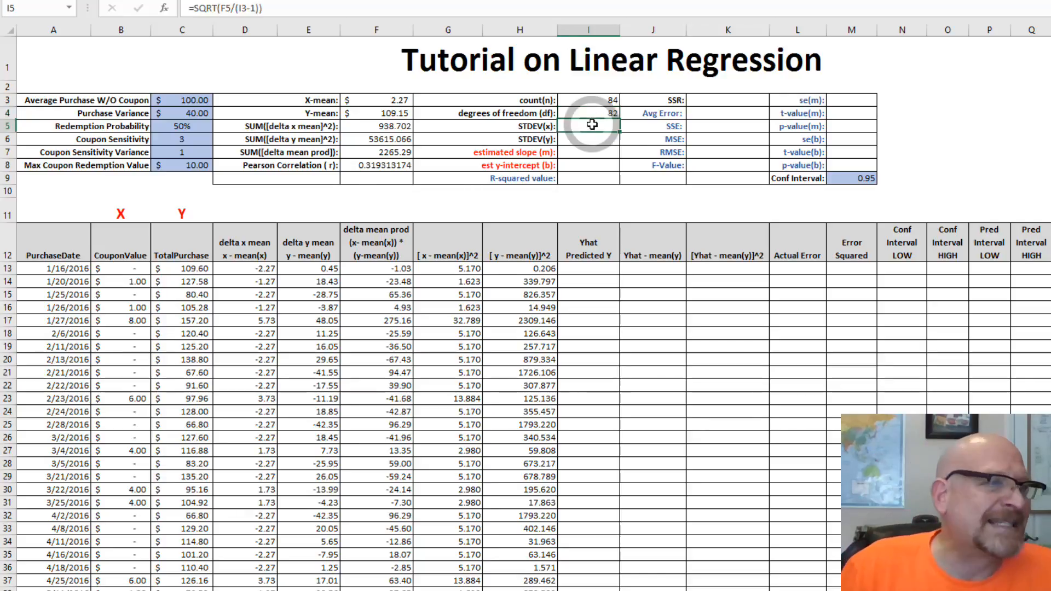
pyautogui.click(523, 130)
pyautogui.click(581, 125)
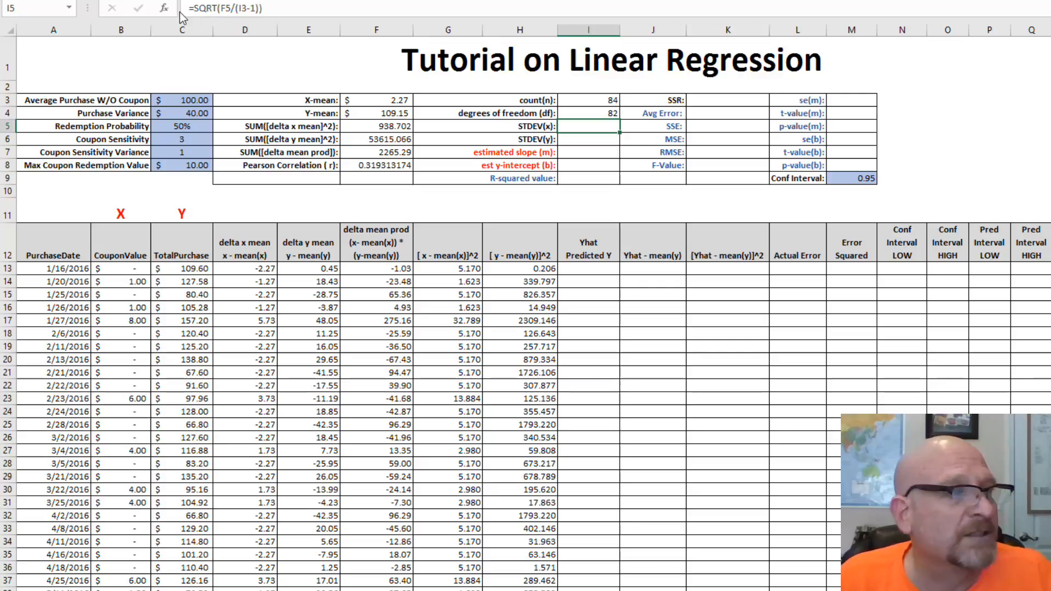
pyautogui.click(223, 8)
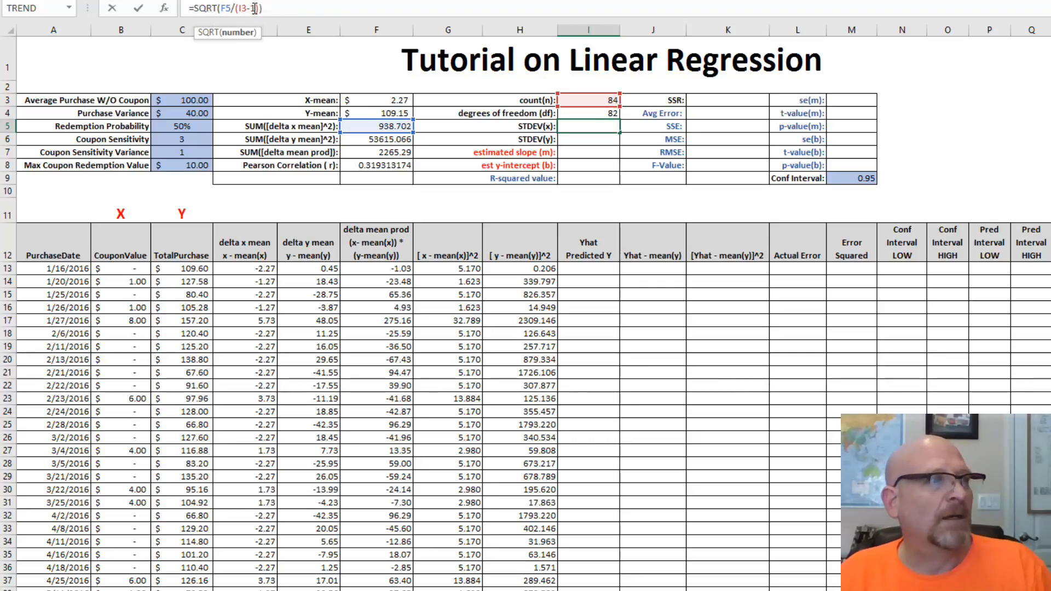
pyautogui.moveTo(254, 8); pyautogui.dragTo(241, 11)
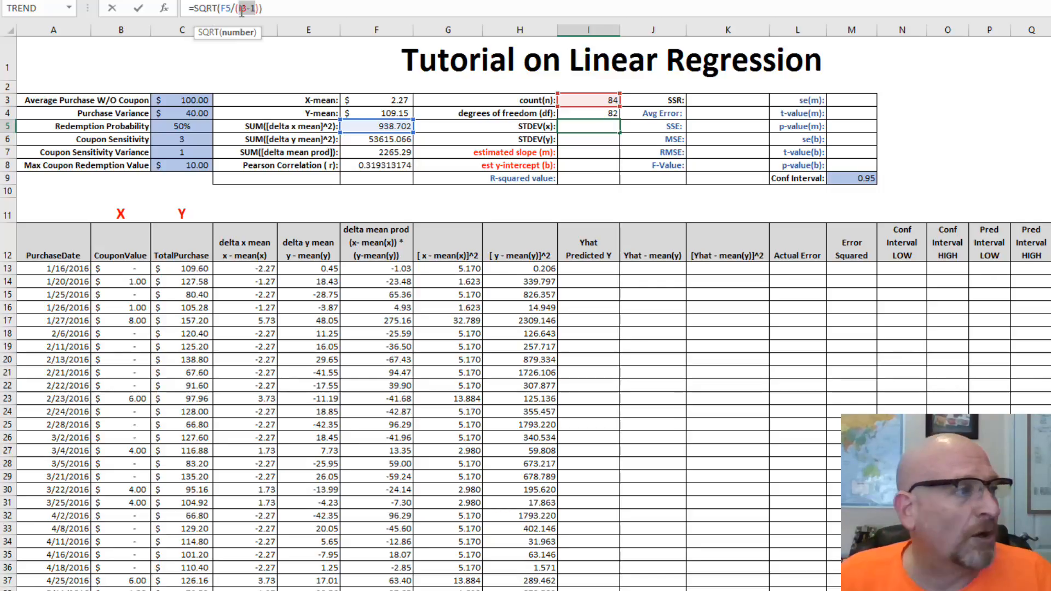
pyautogui.click(221, 8)
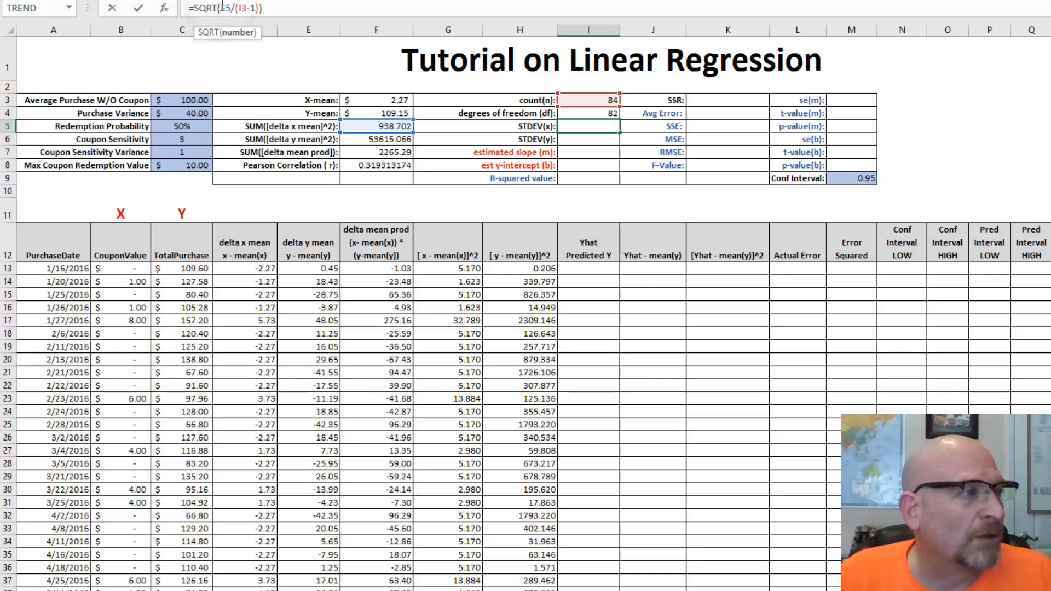
pyautogui.click(320, 126)
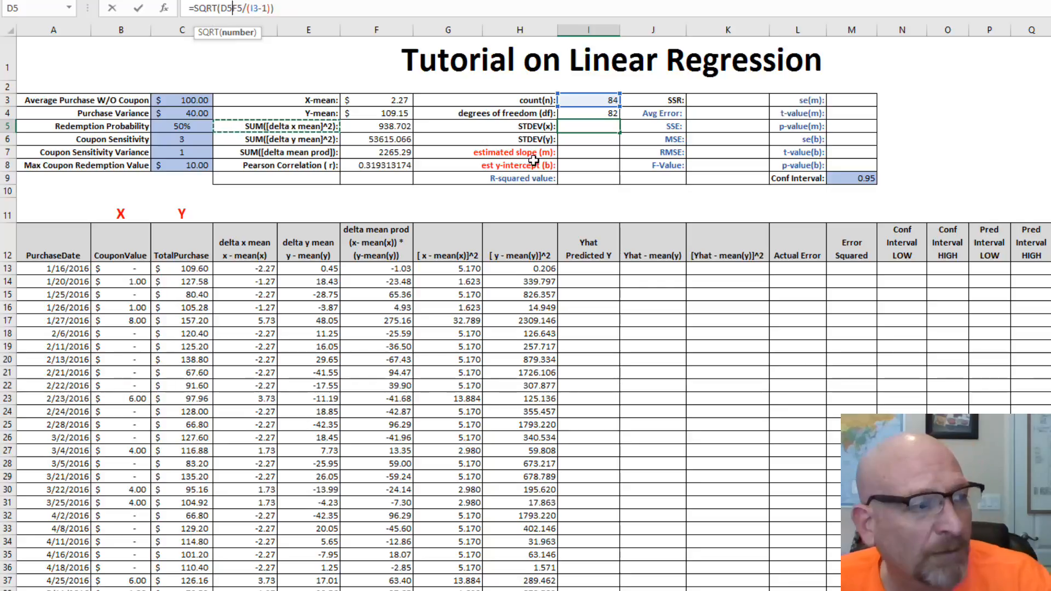
pyautogui.press('Tab')
pyautogui.moveTo(595, 125); pyautogui.dragTo(593, 136)
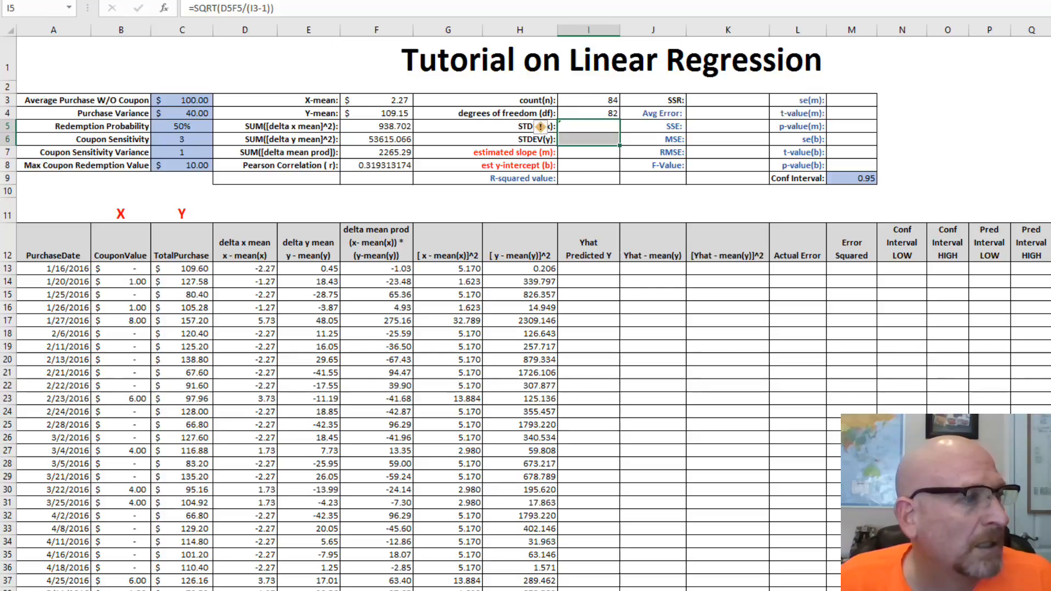
pyautogui.click(353, 1)
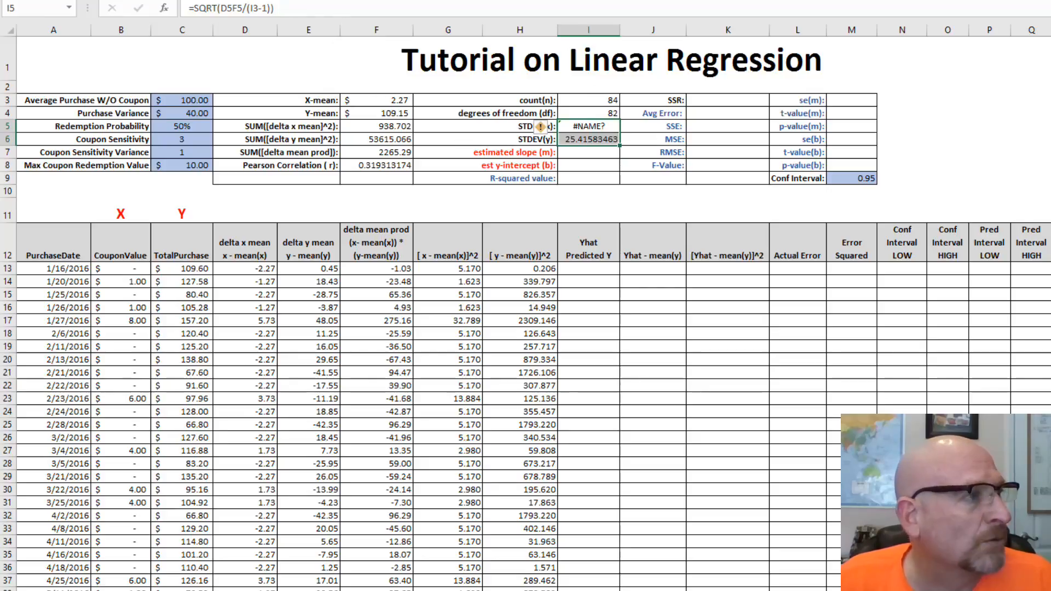
pyautogui.hotkey('ctrl', 'z')
pyautogui.hotkey('ctrl', 'z')
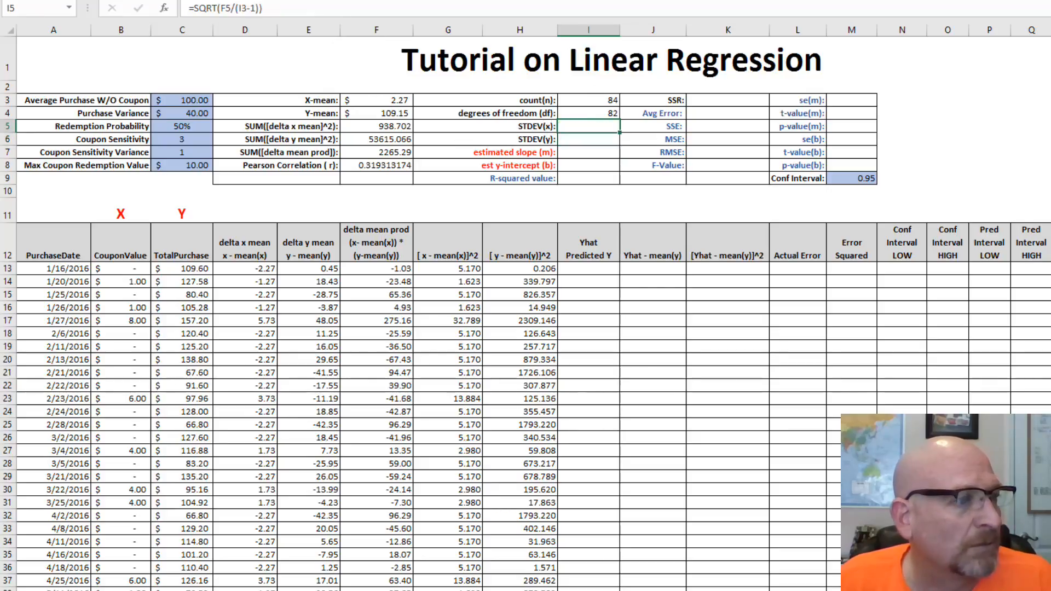
# Step: Set the hidden STDEV(x) and STDEV(y) results in I5:I6 to a black font and compare STDEV(x) with the X-mean
pyautogui.moveTo(600, 143); pyautogui.dragTo(601, 131)
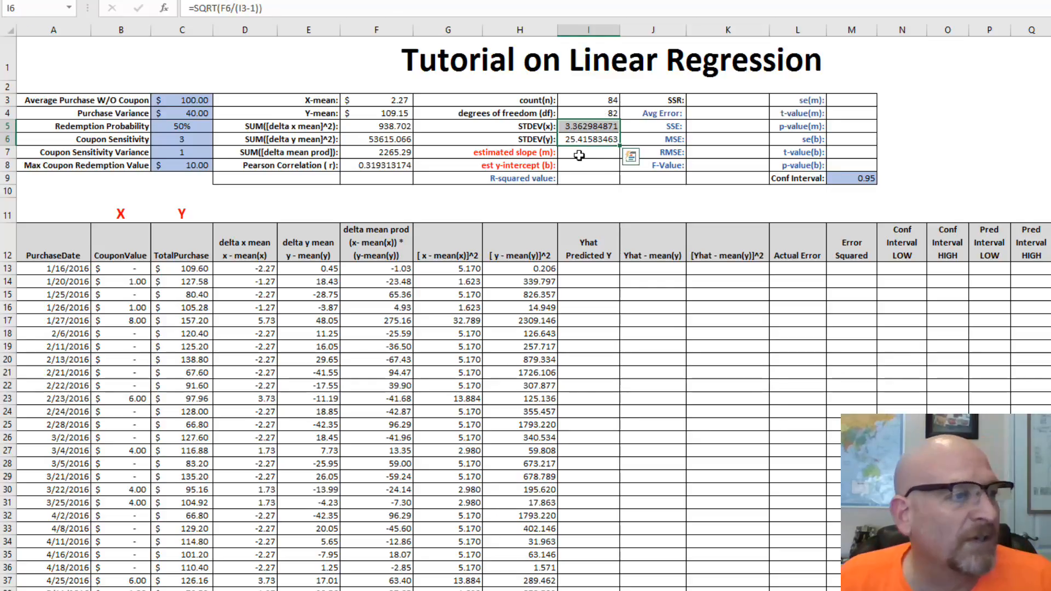
pyautogui.click(568, 130)
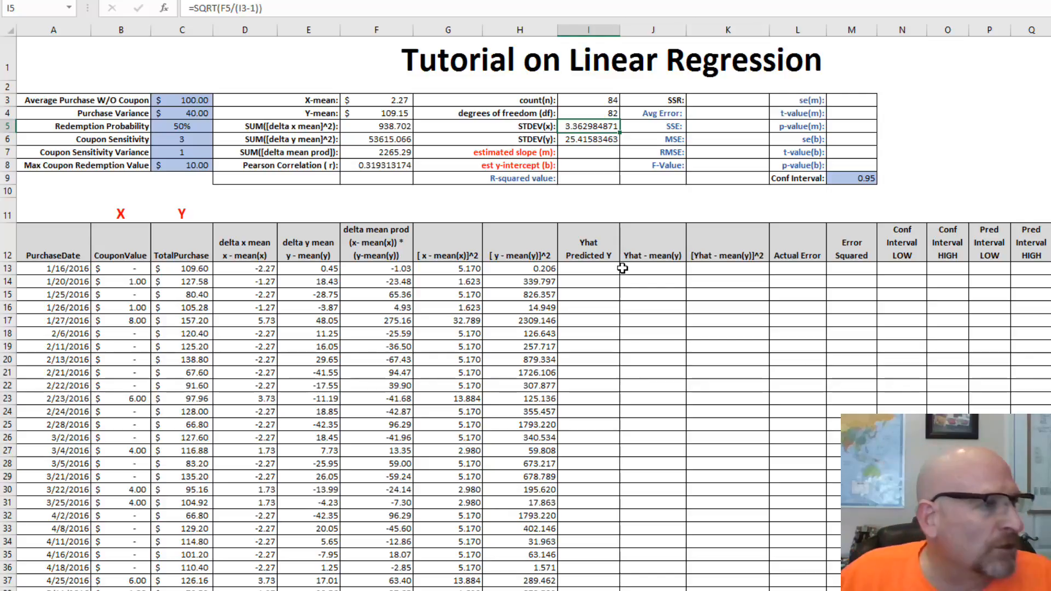
pyautogui.click(384, 100)
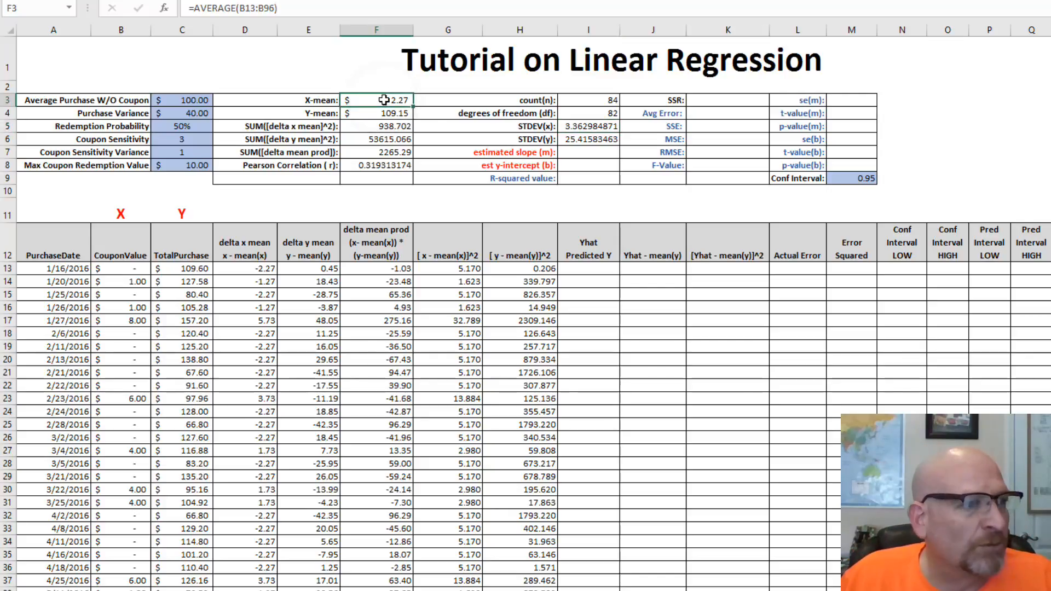
pyautogui.click(569, 130)
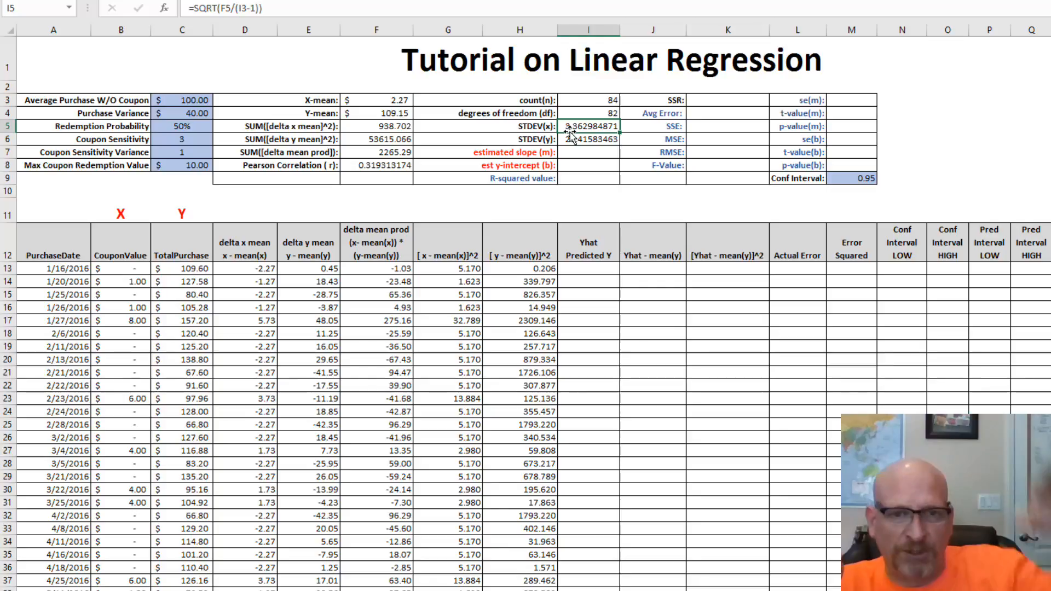
# Step: Inspect the STDEV(y) formula in I6, highlighting its I3-1 divisor, and look at the Y-mean it relates to
pyautogui.click(602, 141)
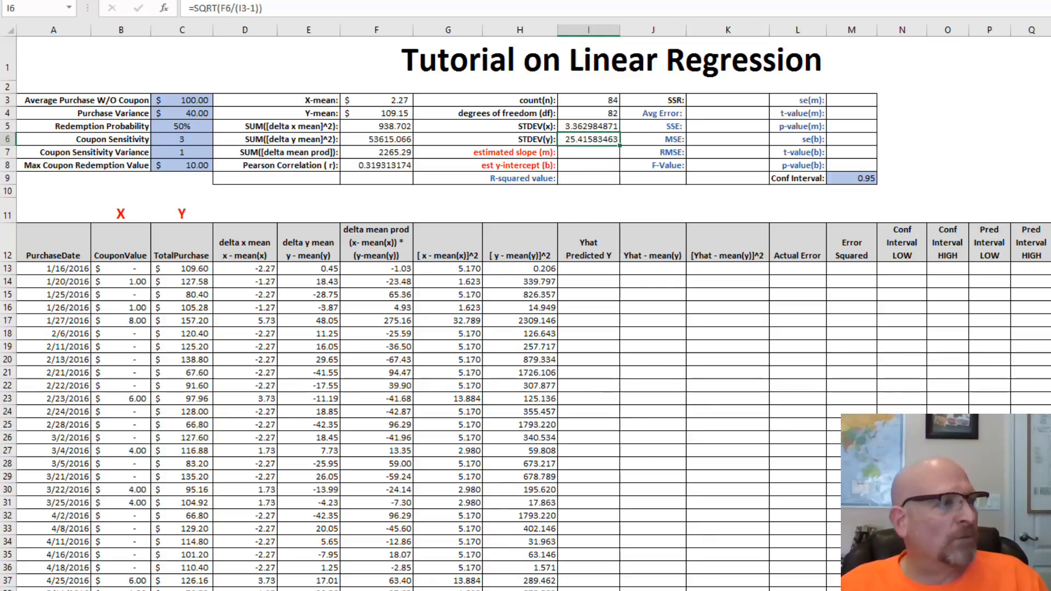
pyautogui.click(215, 7)
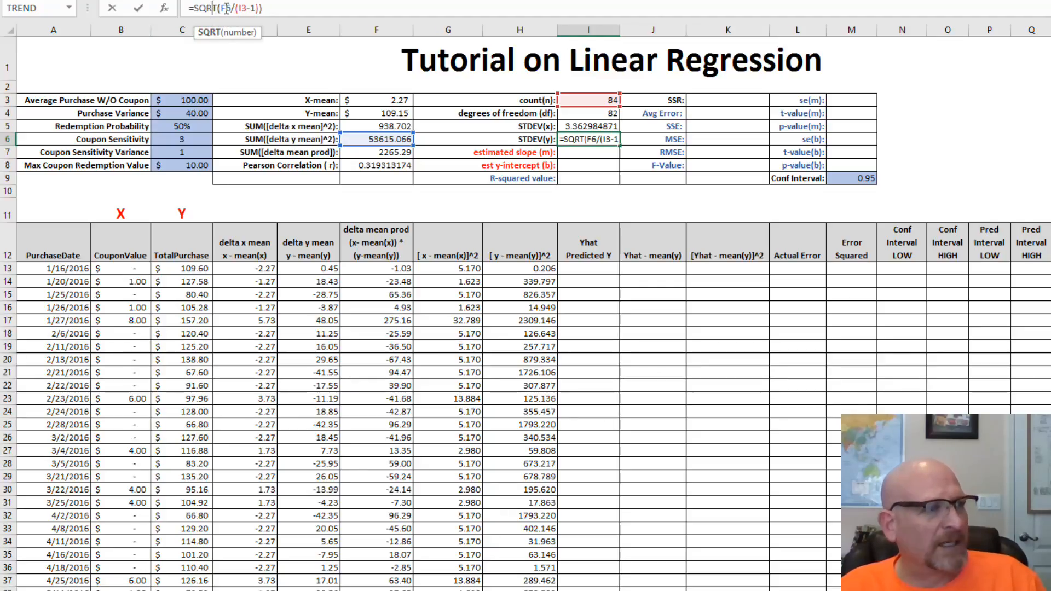
pyautogui.moveTo(240, 8); pyautogui.dragTo(258, 9)
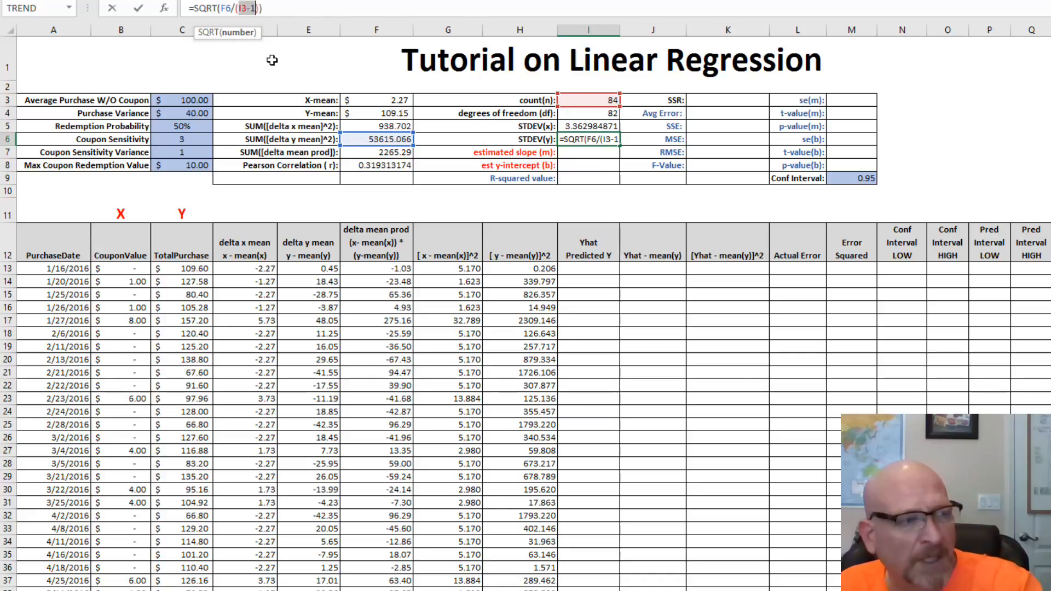
pyautogui.press('Return')
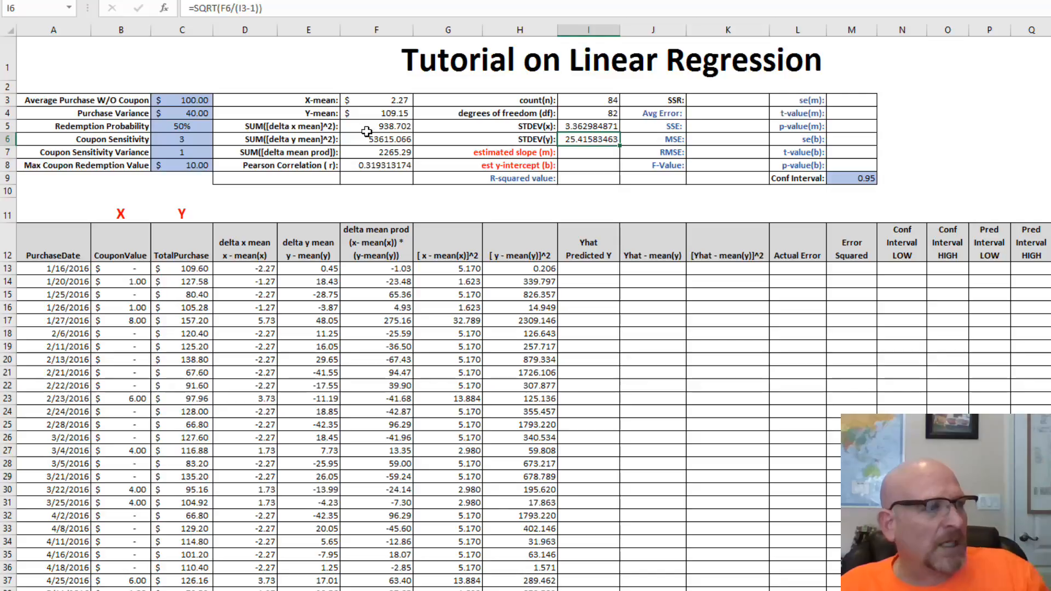
pyautogui.click(388, 112)
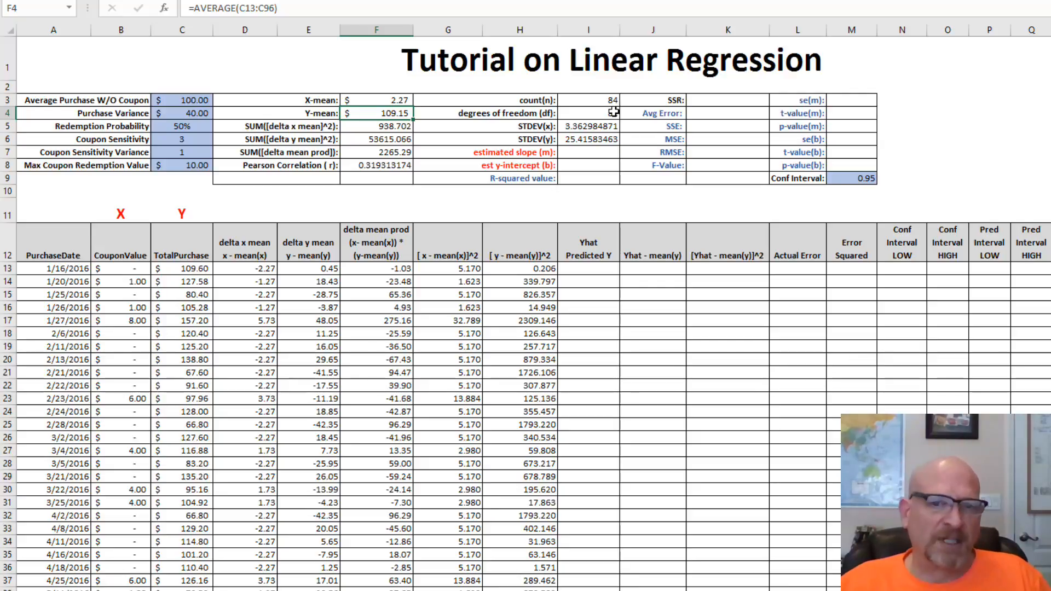
# Step: Inspect the estimated slope formula in I7, tracing its references to the Pearson correlation, STDEV(y) and STDEV(x)
pyautogui.click(577, 138)
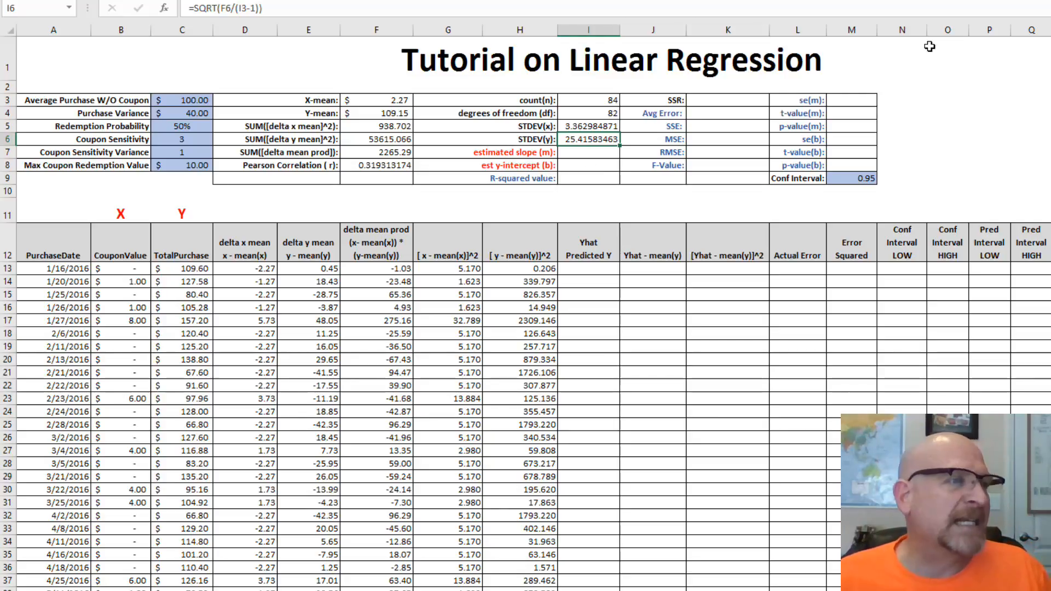
pyautogui.click(577, 152)
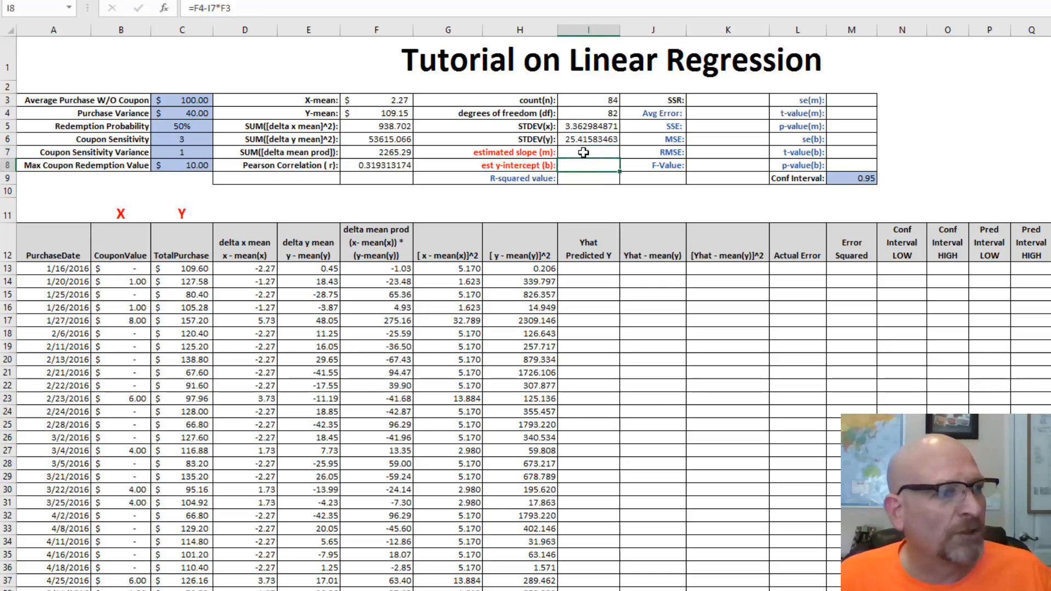
pyautogui.click(581, 153)
pyautogui.click(248, 7)
pyautogui.click(207, 8)
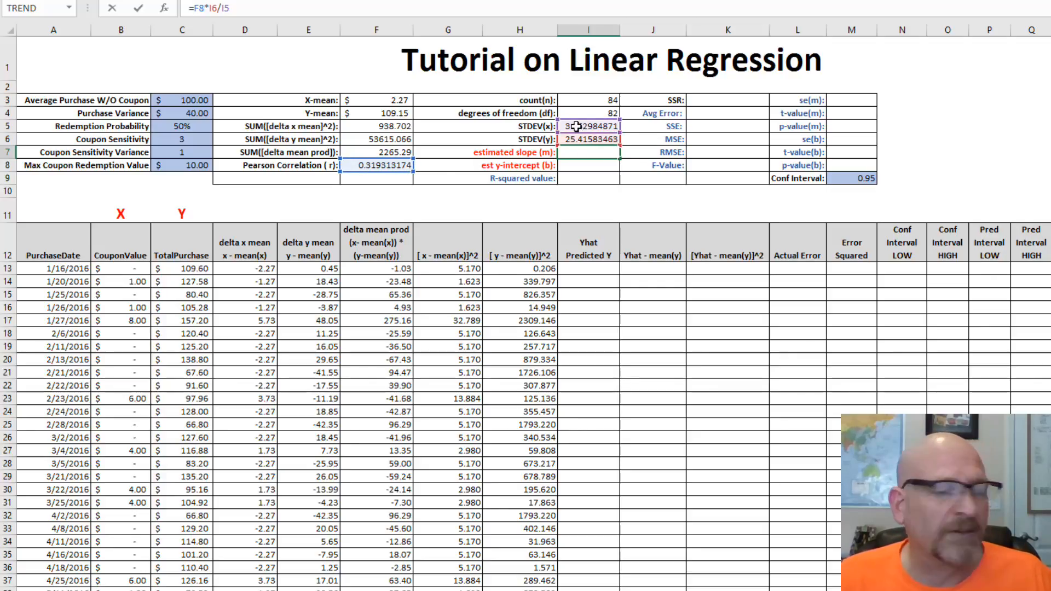
pyautogui.press('Return')
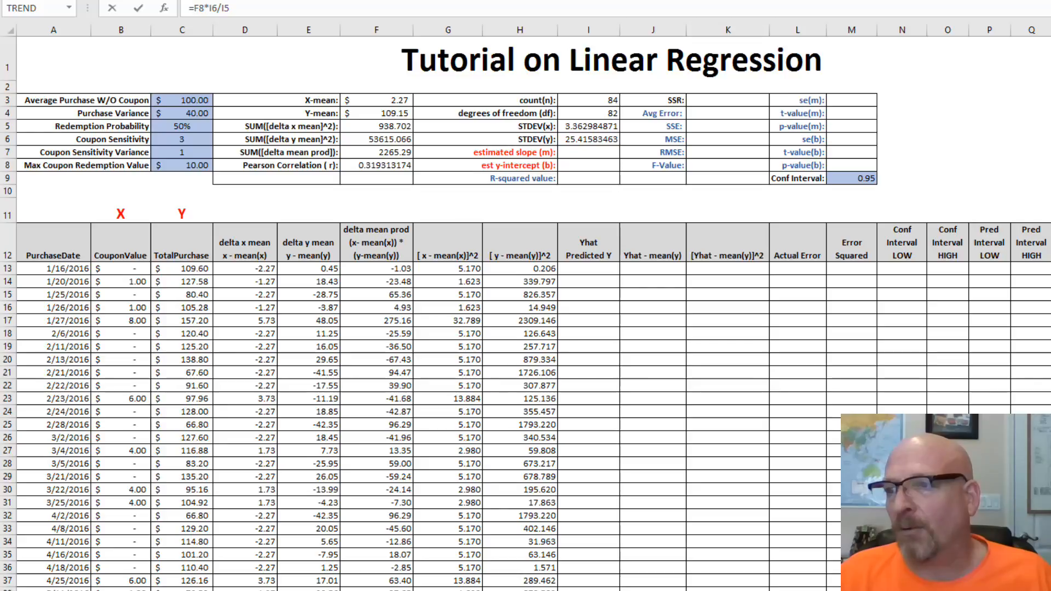
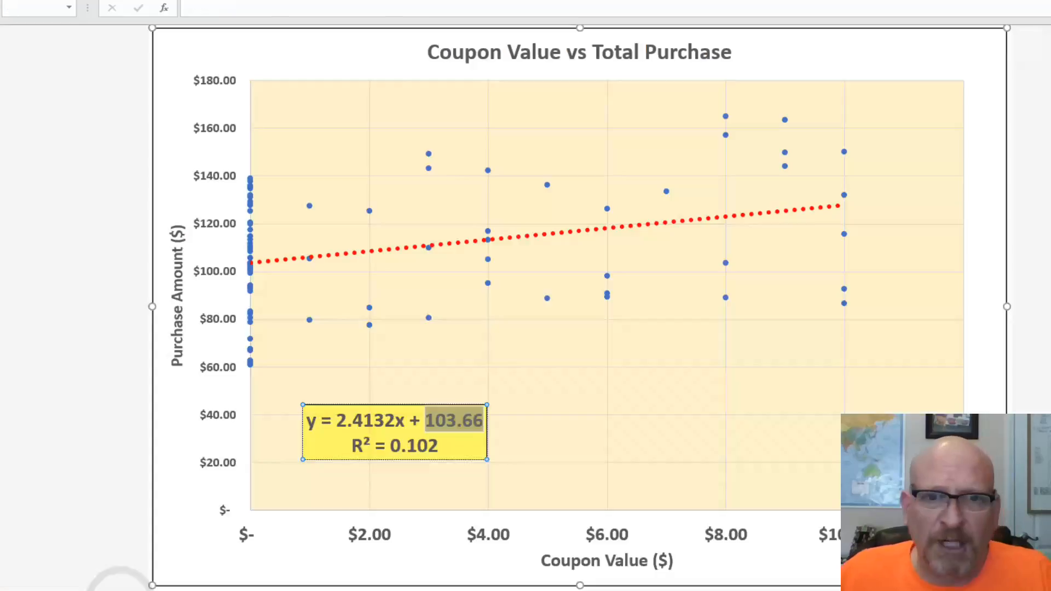
# Step: Highlight the whole trendline equation and its slope coefficient on the chart, and compare it with the estimated slope in I7
pyautogui.press('Escape')
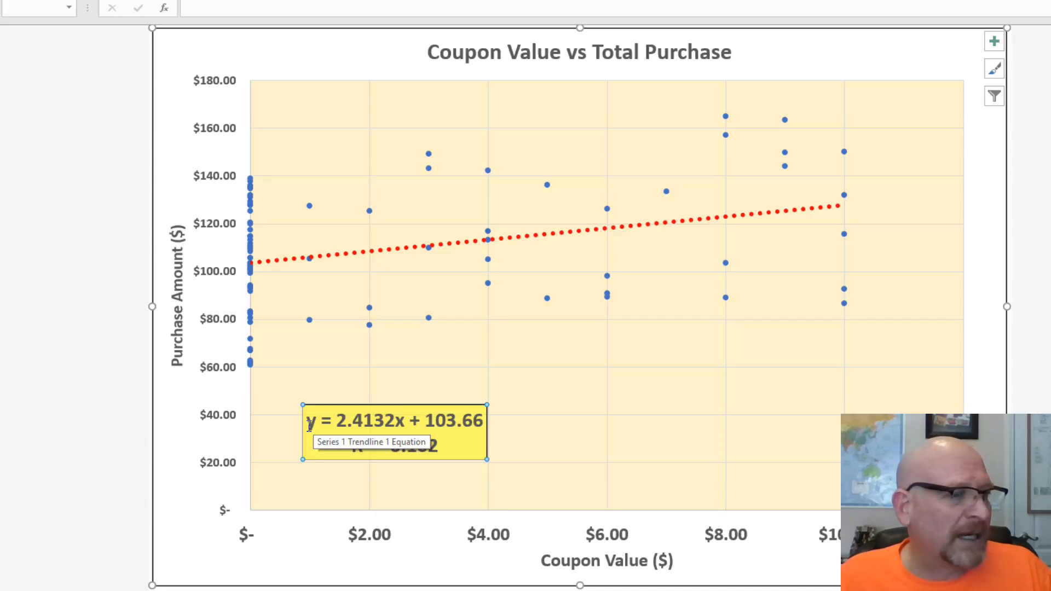
pyautogui.click(310, 425)
pyautogui.moveTo(310, 426); pyautogui.dragTo(449, 421)
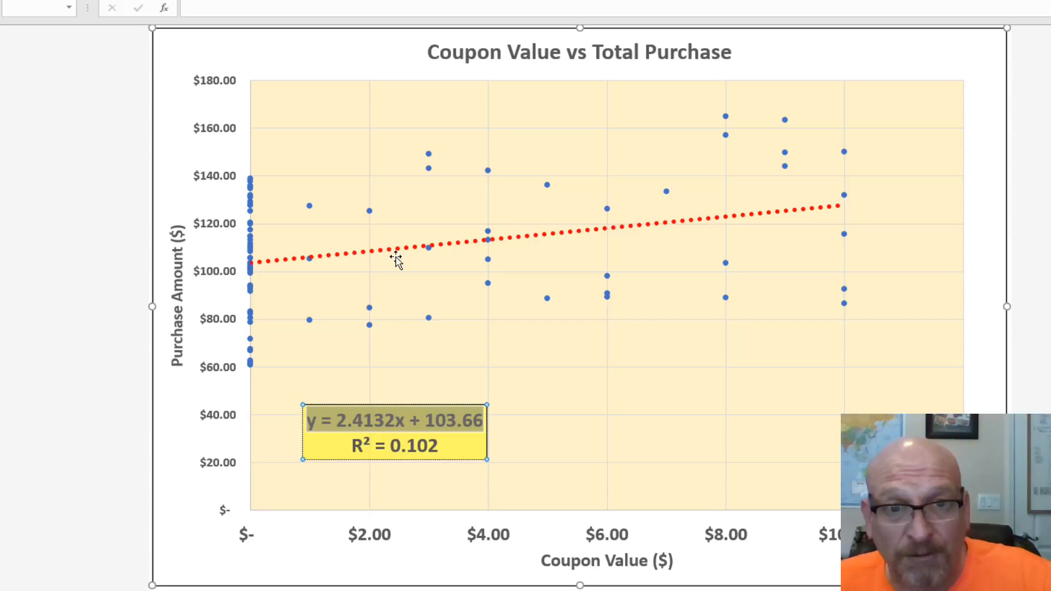
pyautogui.click(338, 416)
pyautogui.moveTo(338, 416); pyautogui.dragTo(397, 421)
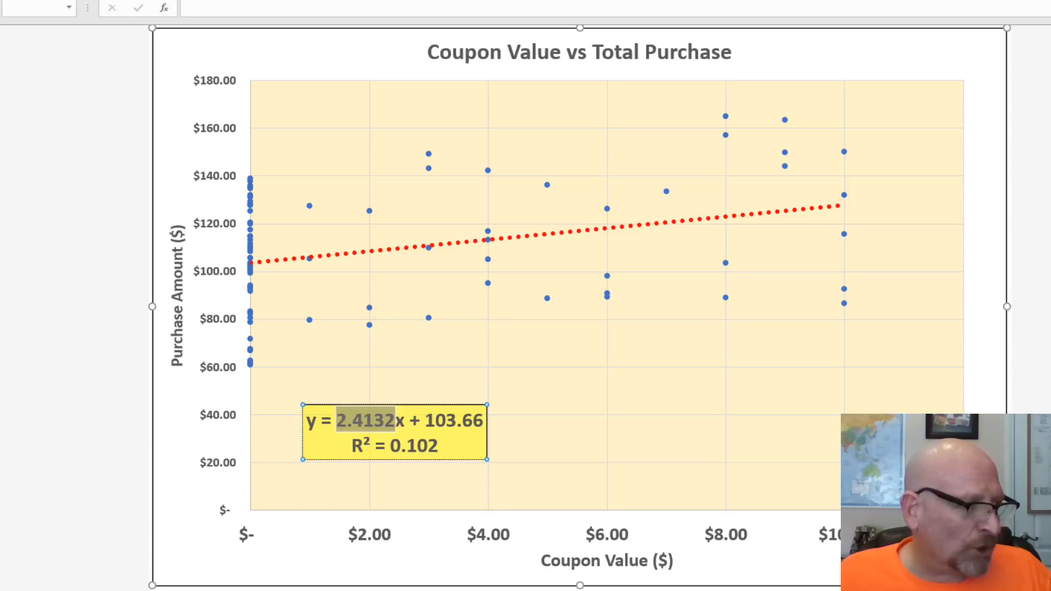
pyautogui.hotkey('ctrl', 'pageup')
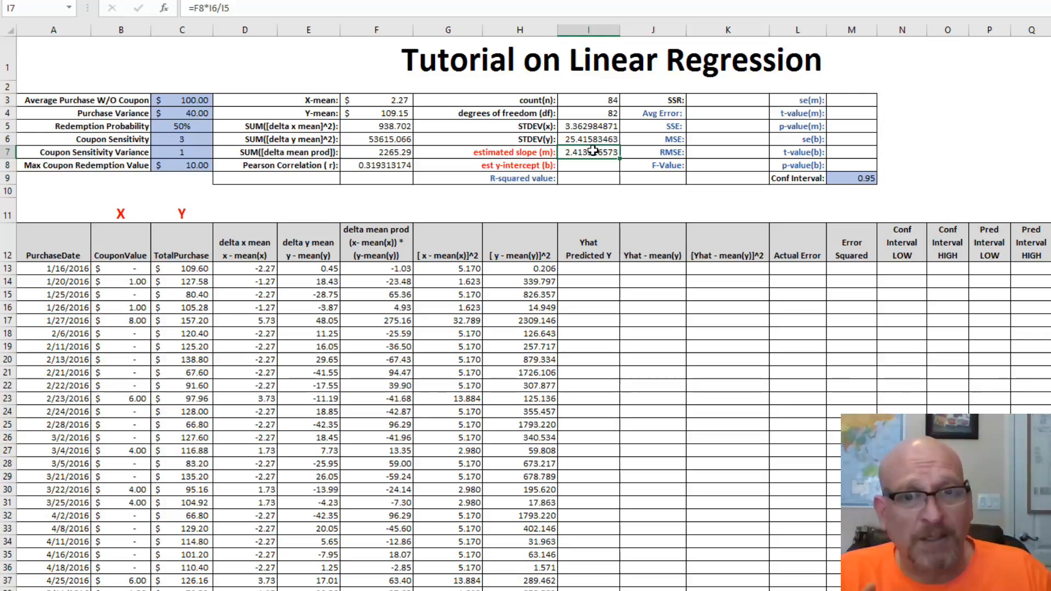
# Step: Inspect the y-intercept formula in I8 and switch to PowerPoint to examine the equation on the Y intercept of Trendline slide
pyautogui.click(589, 167)
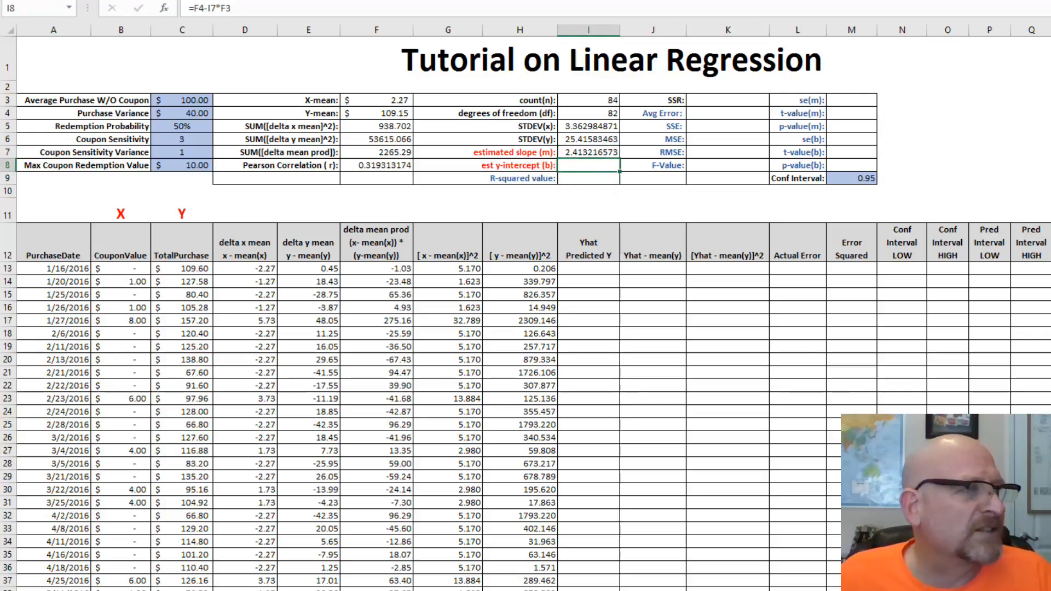
pyautogui.click(202, 7)
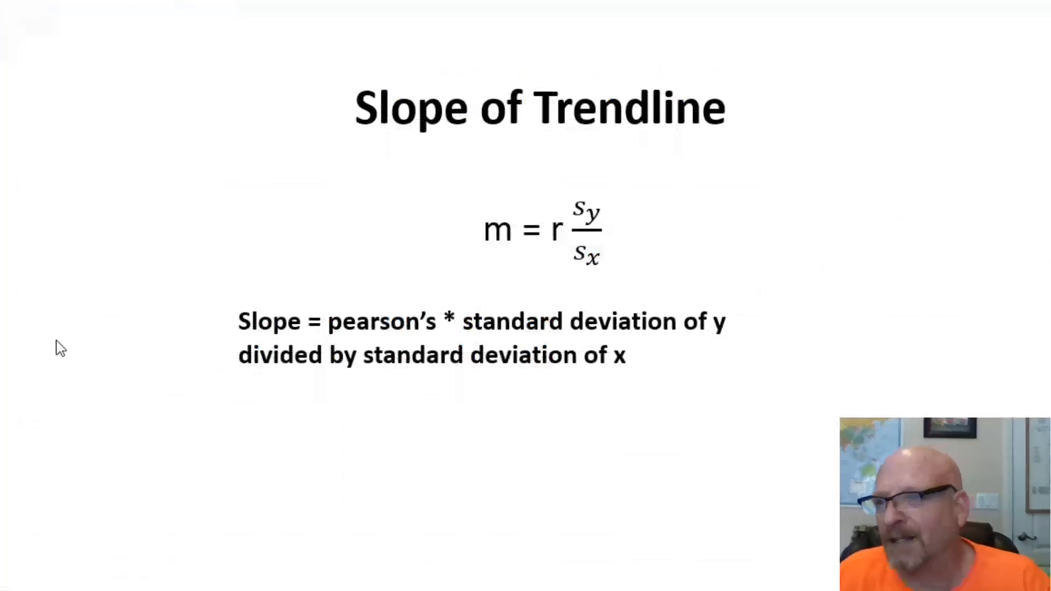
pyautogui.click(57, 341)
pyautogui.click(57, 341)
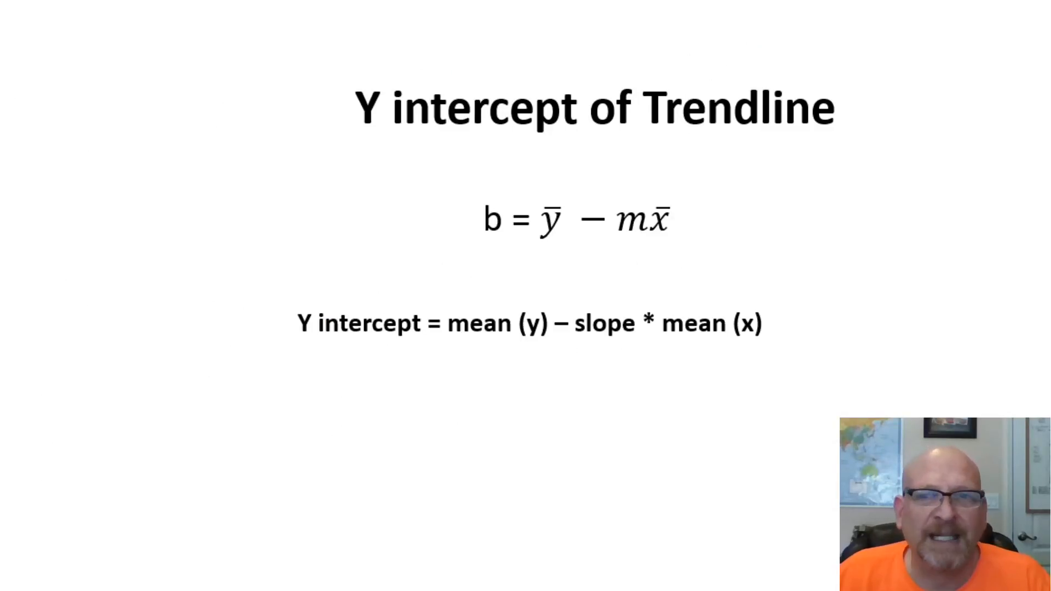
pyautogui.click(484, 233)
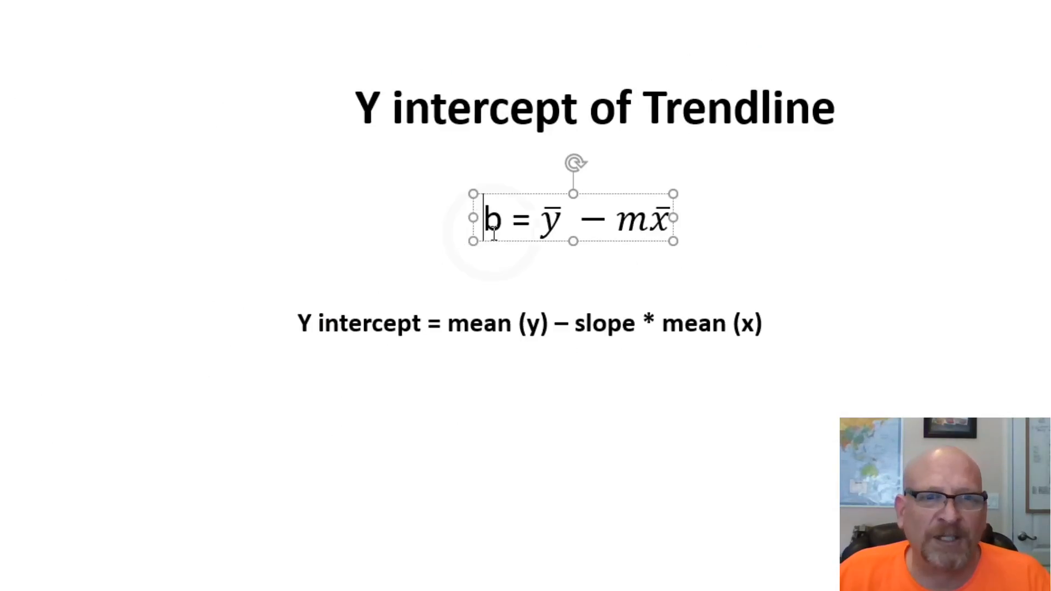
pyautogui.click(545, 252)
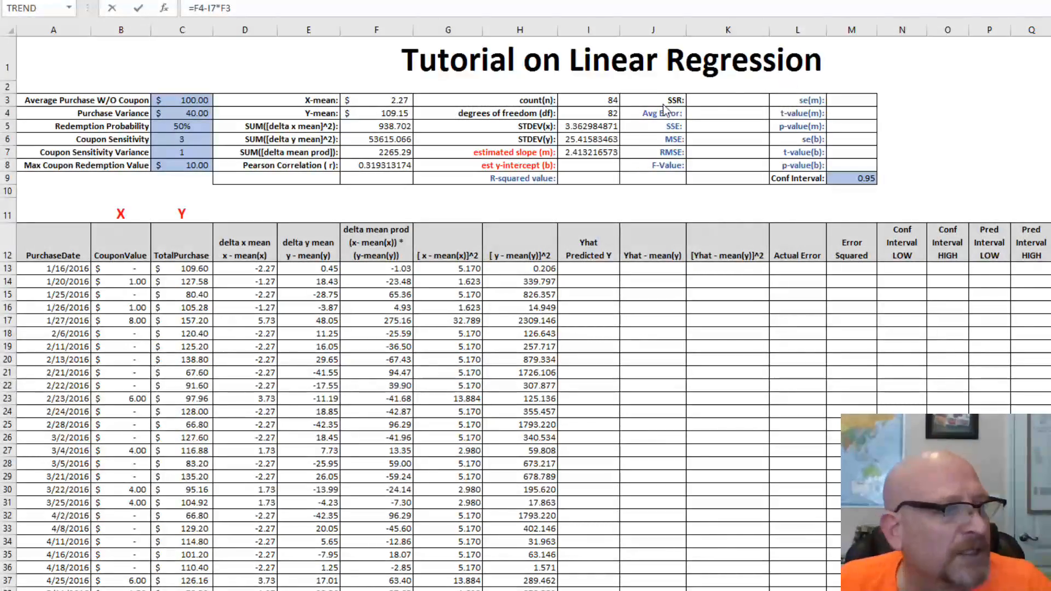
# Step: Switch back to the Excel worksheet, close the formula in I8 and set its hidden y-intercept result to a black font
pyautogui.click(568, 165)
pyautogui.press('Return')
pyautogui.click(569, 163)
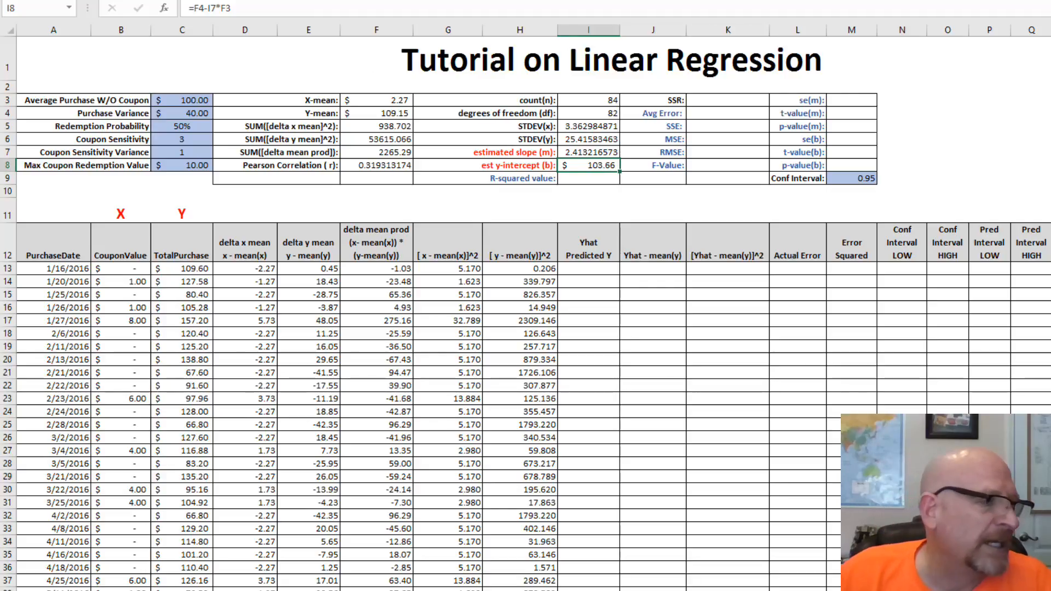
# Step: Highlight the intercept in the chart's trendline equation and return to the worksheet's R-squared value label in G9
pyautogui.click(113, 590)
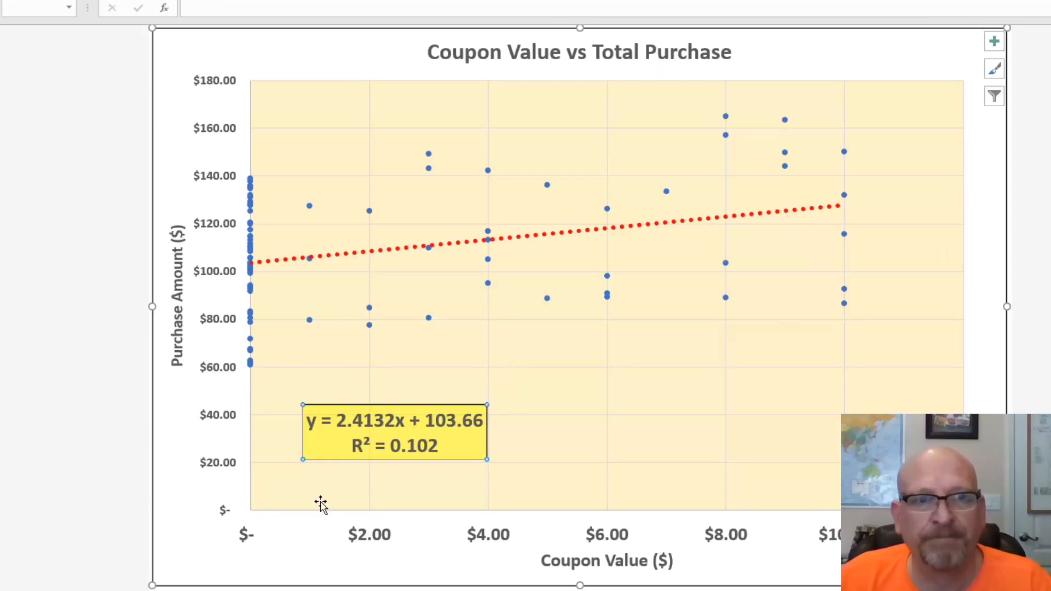
pyautogui.click(427, 420)
pyautogui.moveTo(428, 420); pyautogui.dragTo(484, 424)
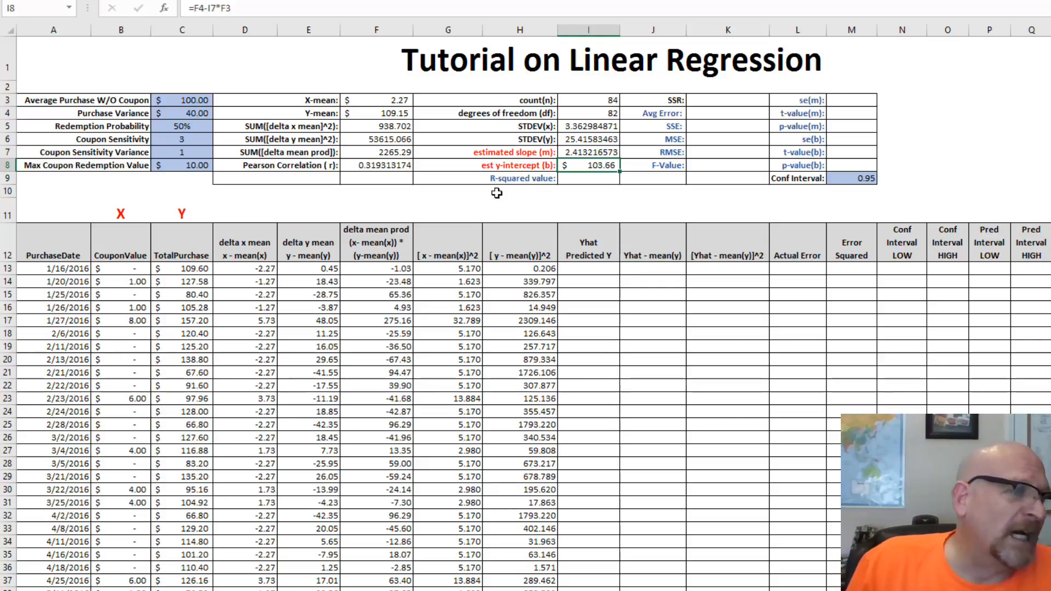
pyautogui.click(509, 183)
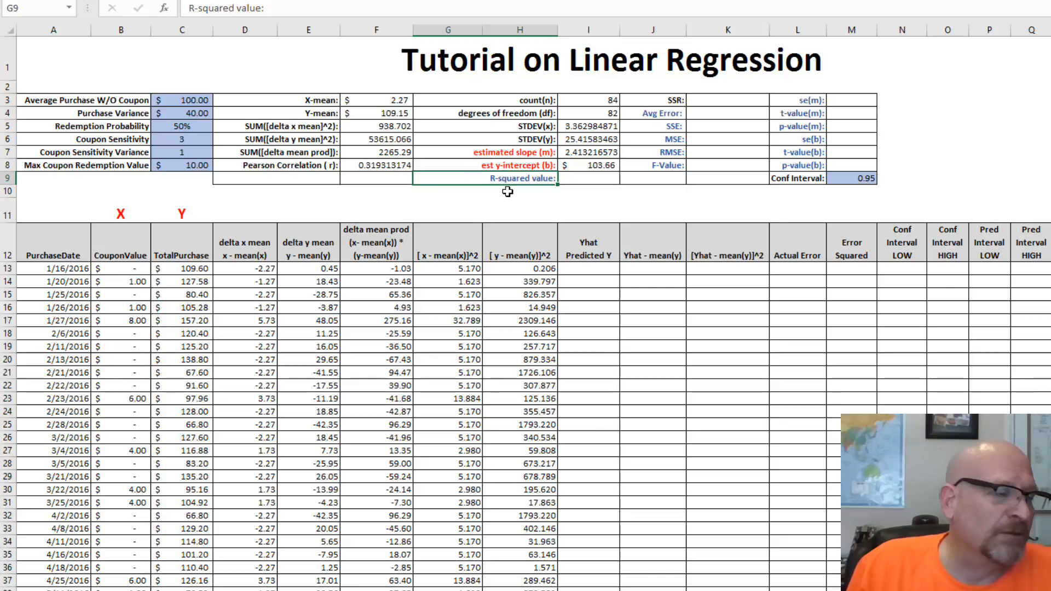